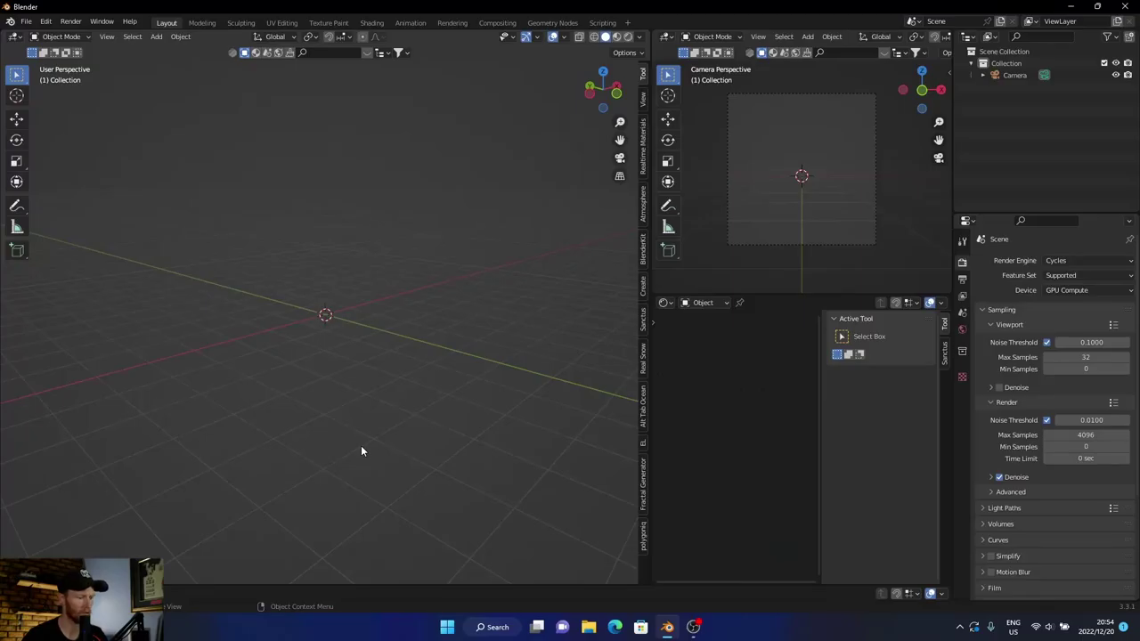
Add a cube, flatten it on Z, and widen it 2.5 times in X and Y.
{"action": "key", "text": "shift+a"}
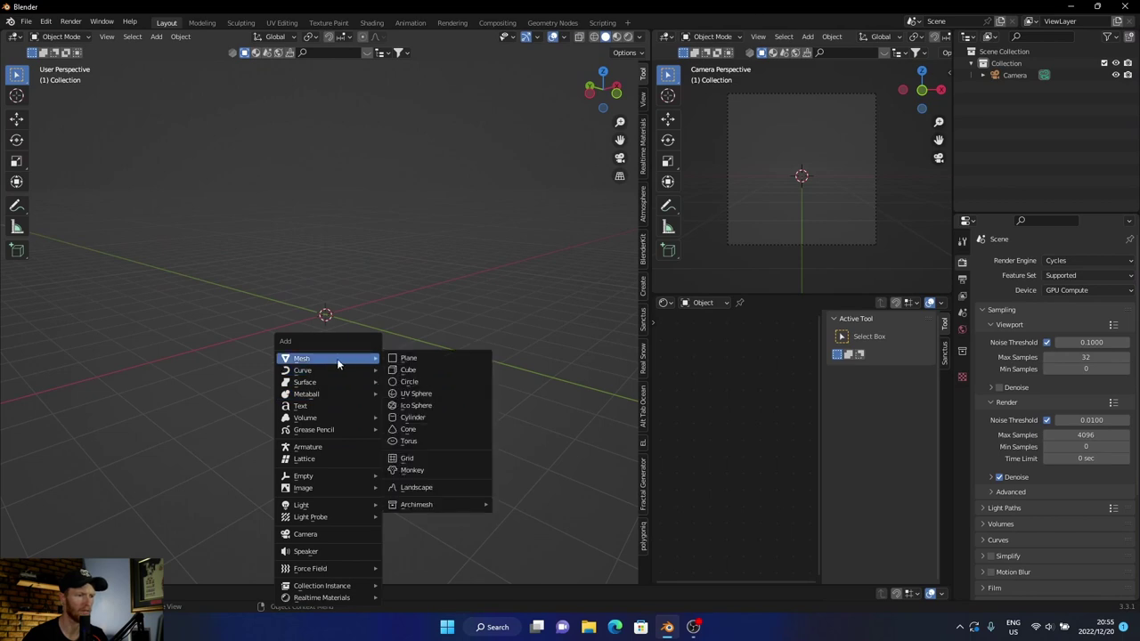
{"action": "left_click", "coordinate": [409, 369]}
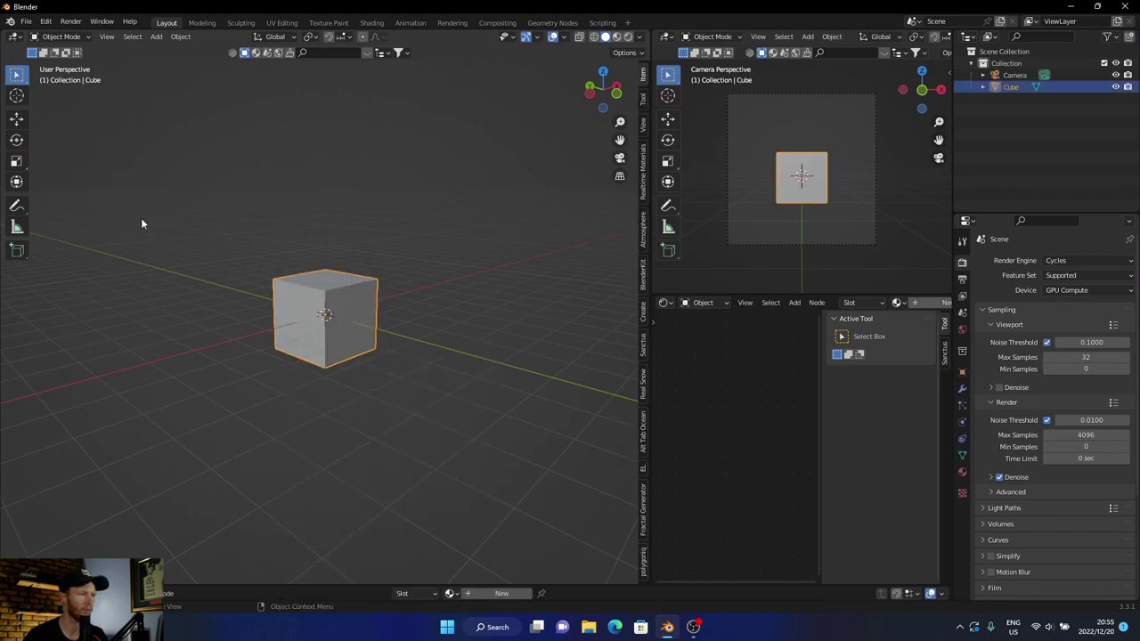
{"action": "left_click", "coordinate": [15, 160]}
{"action": "left_click_drag", "start_coordinate": [323, 270], "coordinate": [305, 441]}
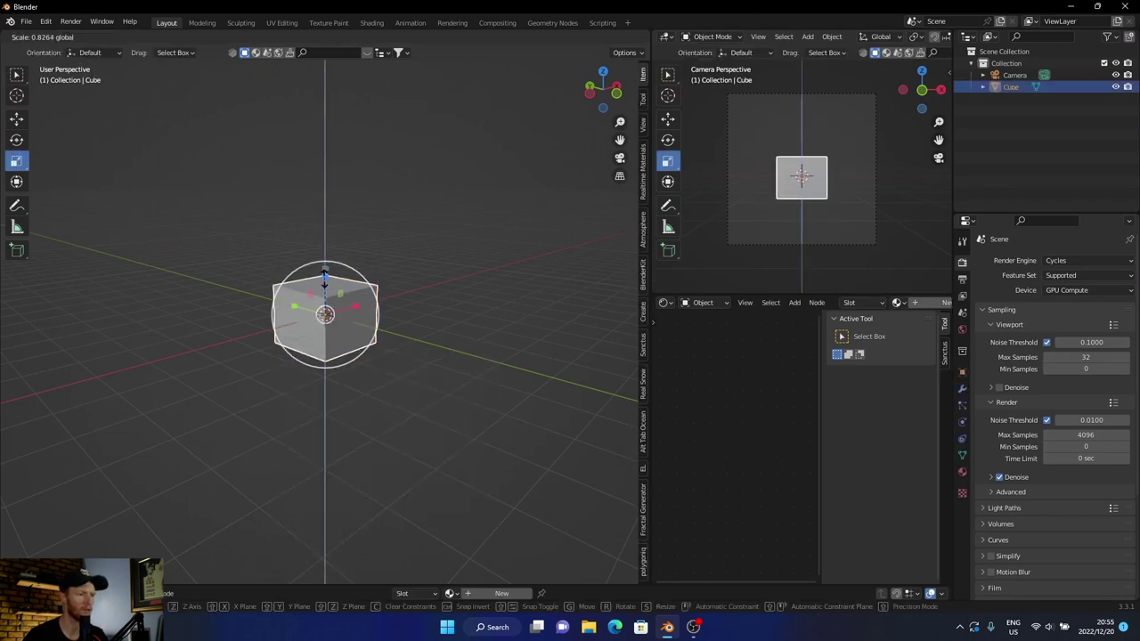
{"action": "key", "text": "s"}
{"action": "key", "text": "shift+z"}
{"action": "type", "text": "2.5"}
{"action": "key", "text": "Return"}
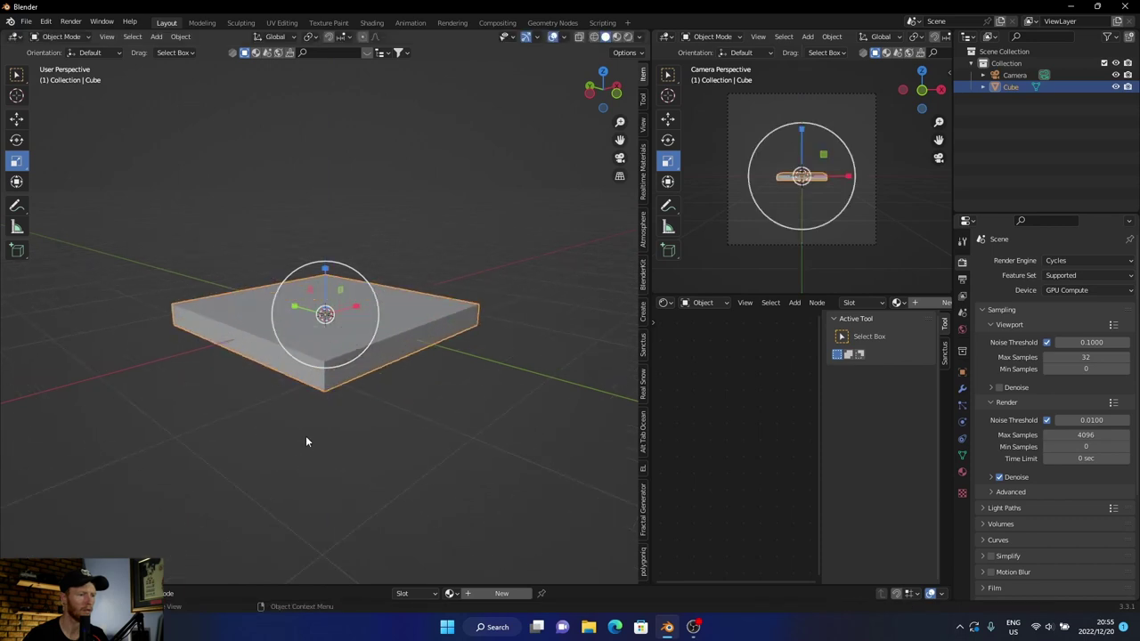
Shade the slab smooth and apply its scale.
{"action": "left_click", "coordinate": [469, 244]}
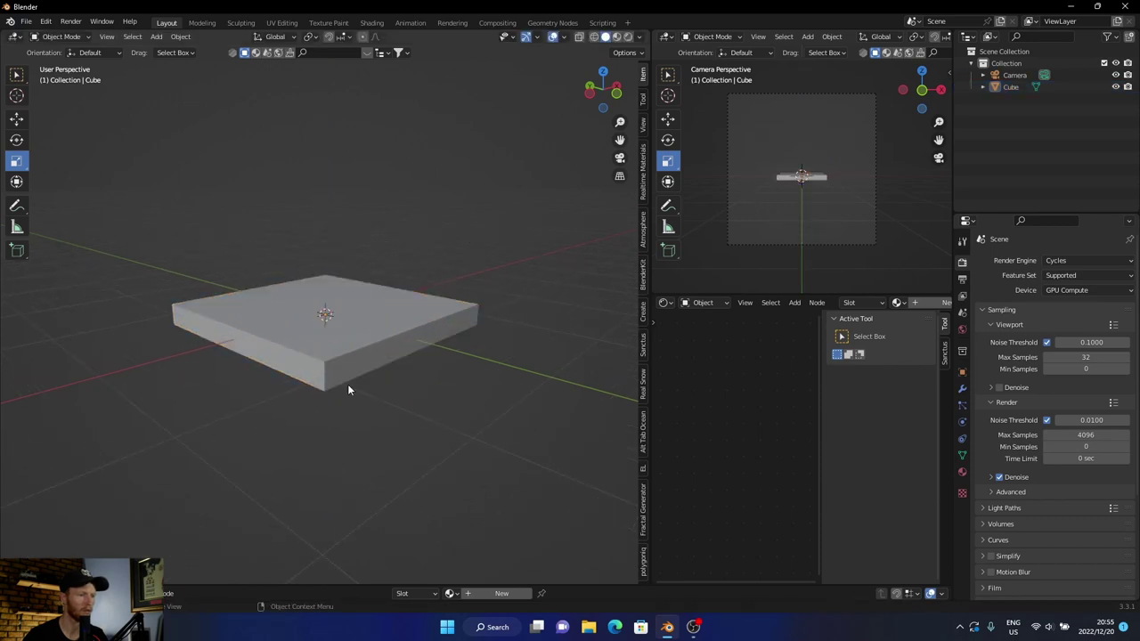
{"action": "left_click", "coordinate": [316, 354]}
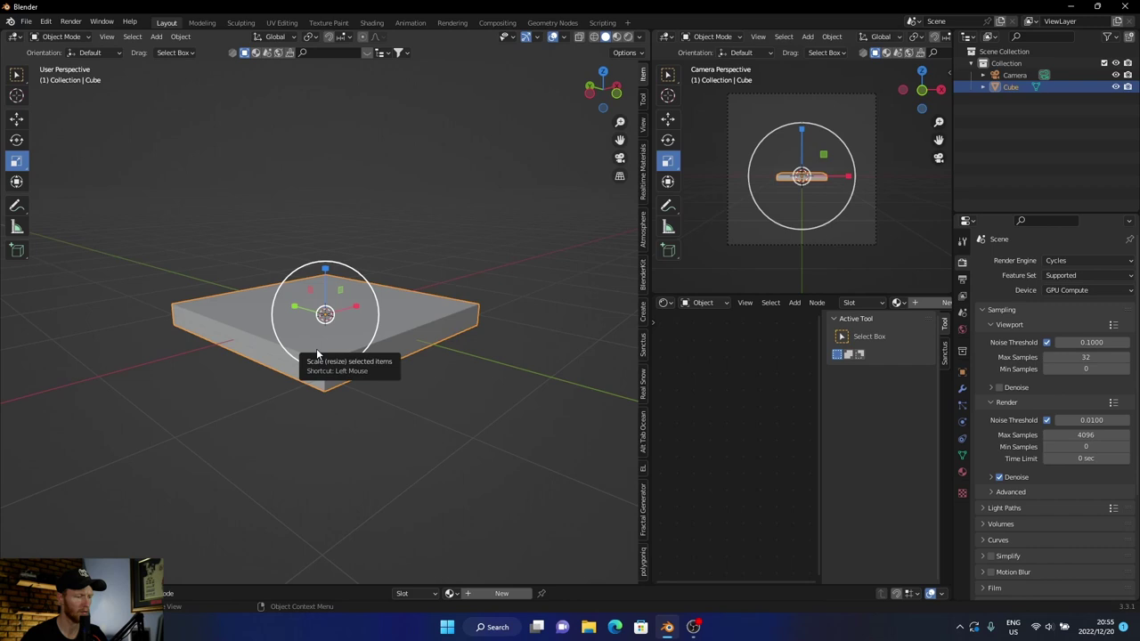
{"action": "key", "text": "Tab"}
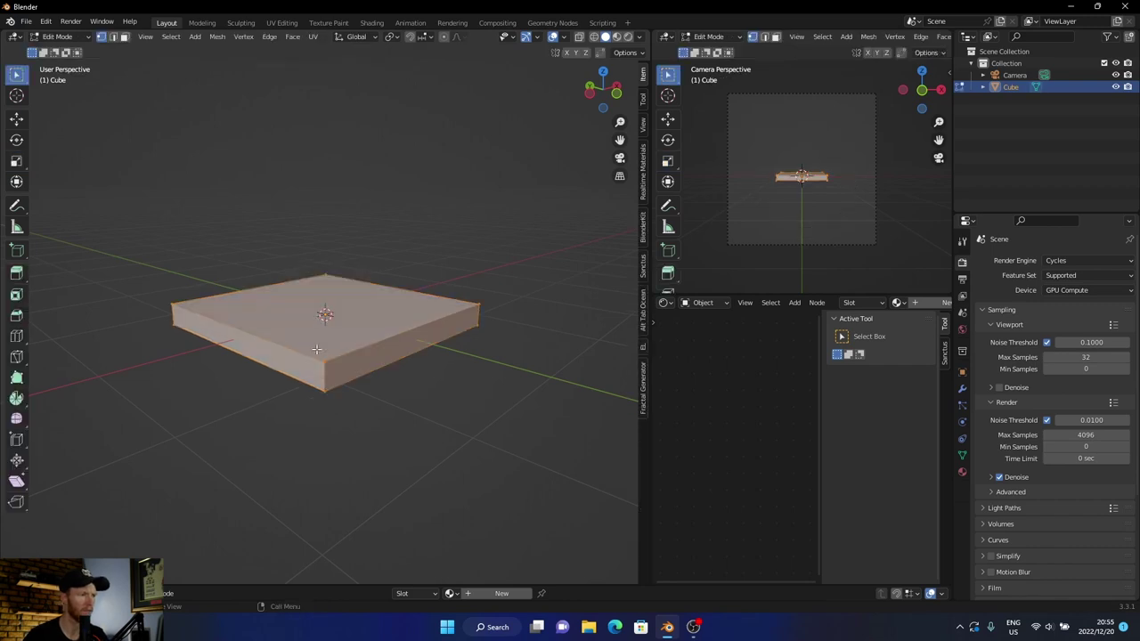
{"action": "key", "text": "Tab"}
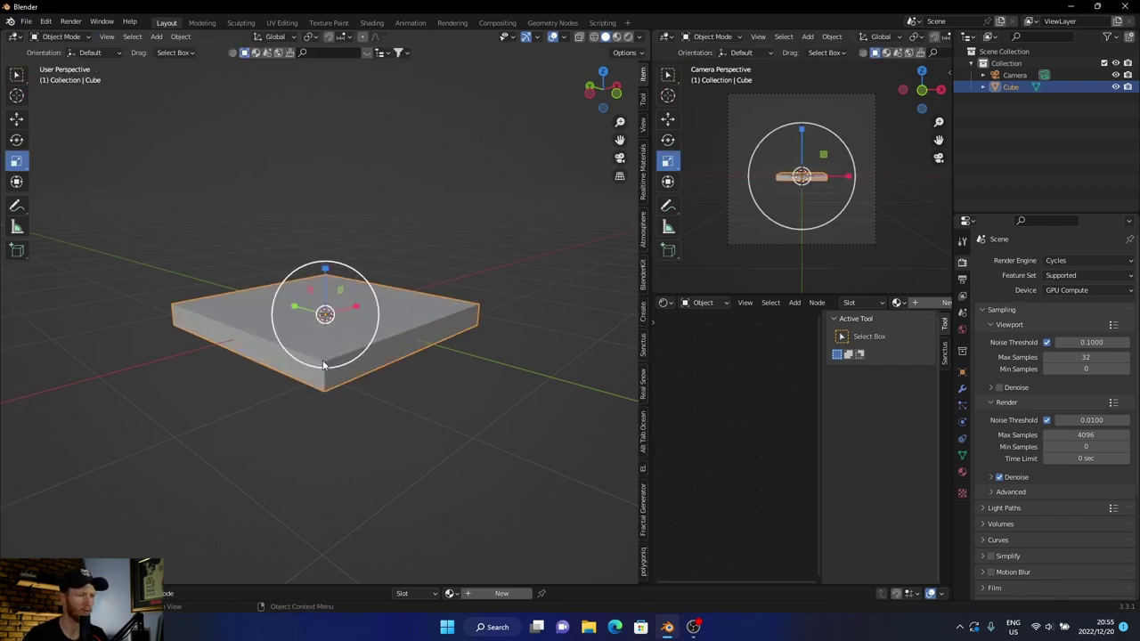
{"action": "right_click", "coordinate": [323, 352]}
{"action": "left_click", "coordinate": [324, 351]}
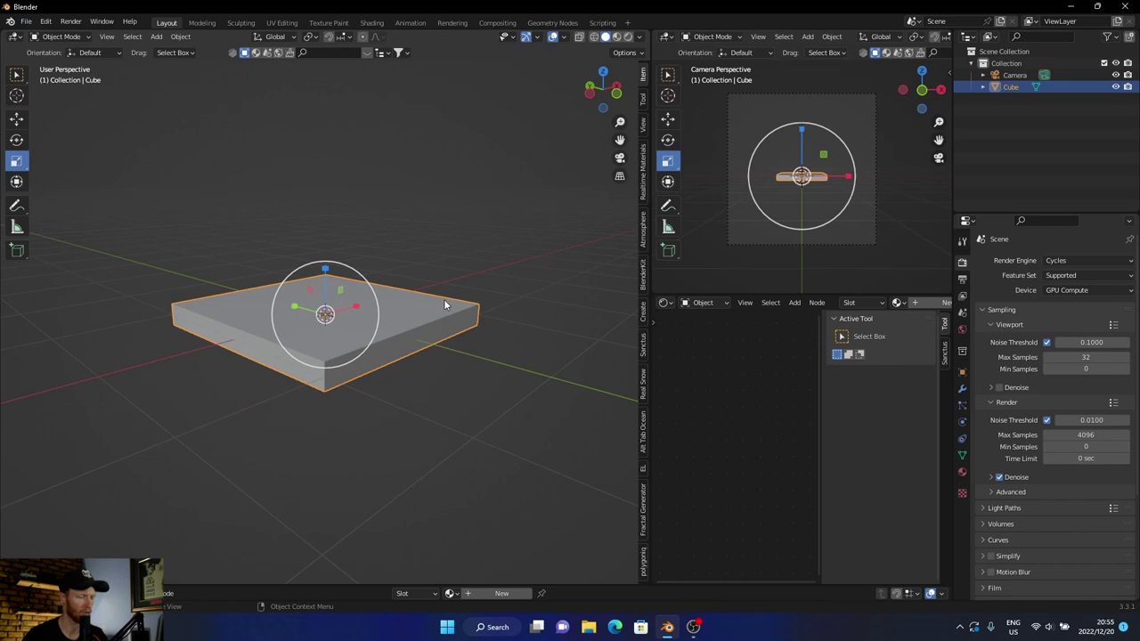
{"action": "key", "text": "ctrl+a"}
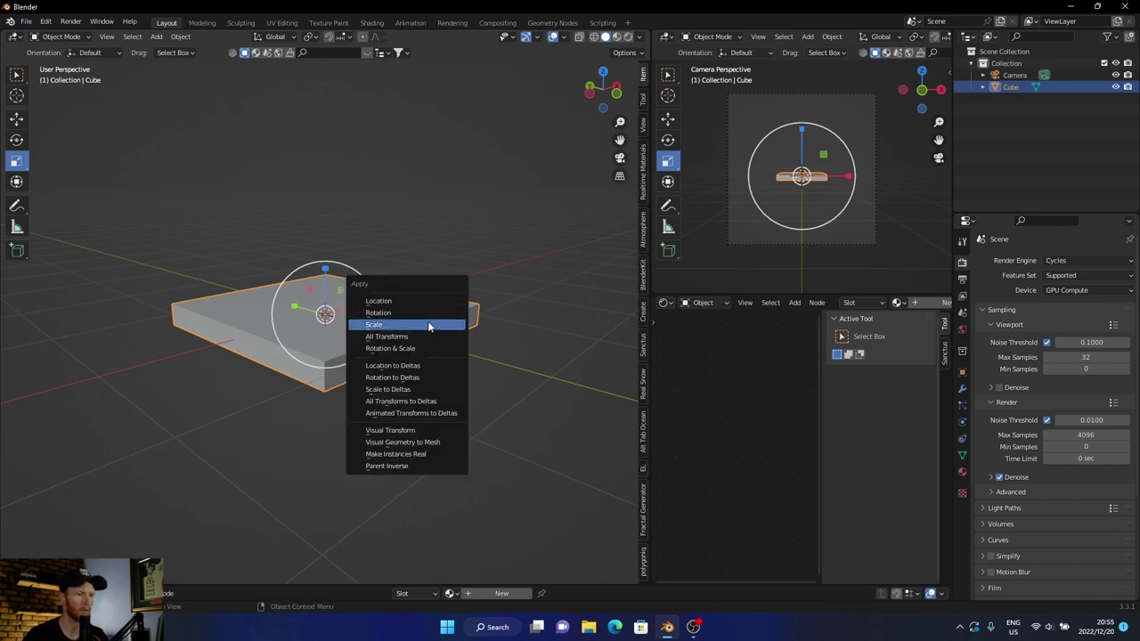
{"action": "left_click", "coordinate": [427, 322]}
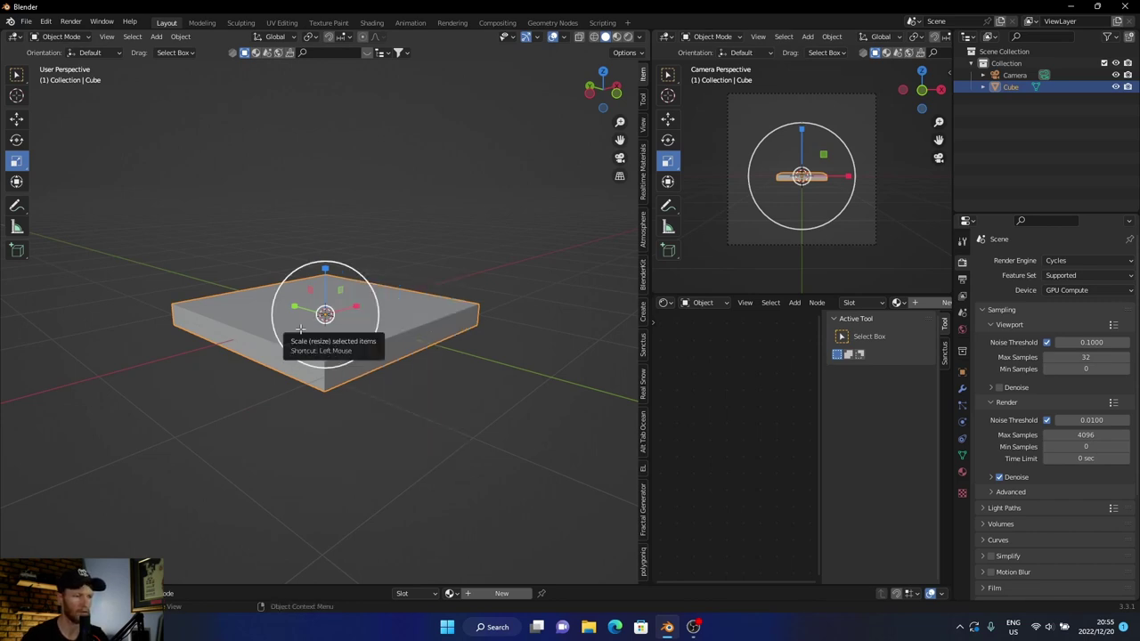
Put the slab in Edit Mode with edge selection and nothing selected.
{"action": "key", "text": "Tab"}
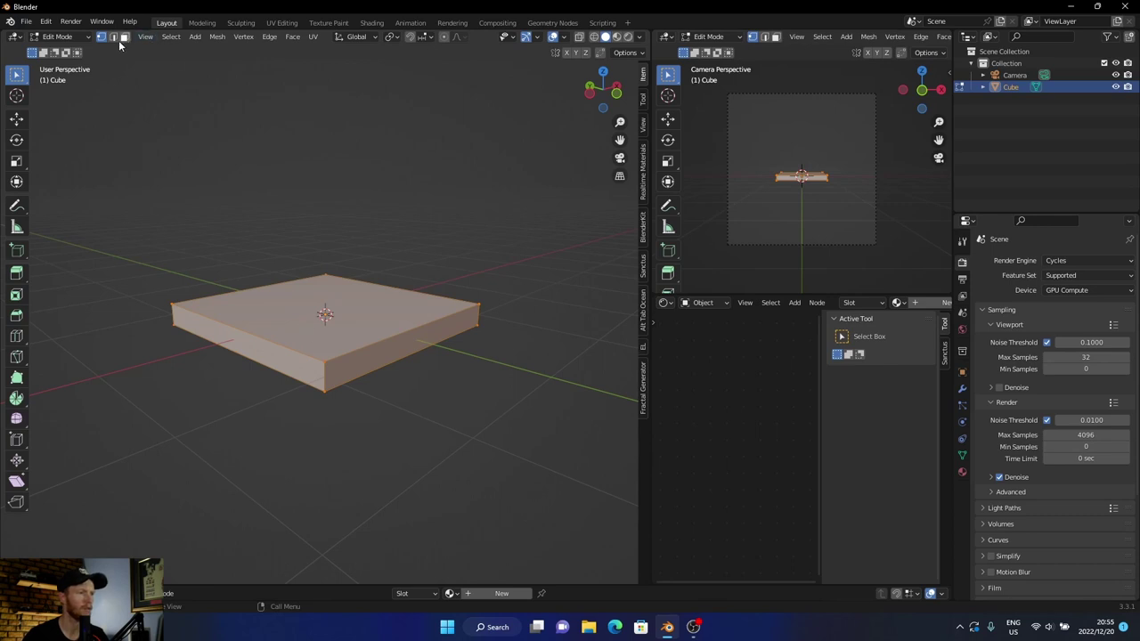
{"action": "left_click", "coordinate": [115, 38]}
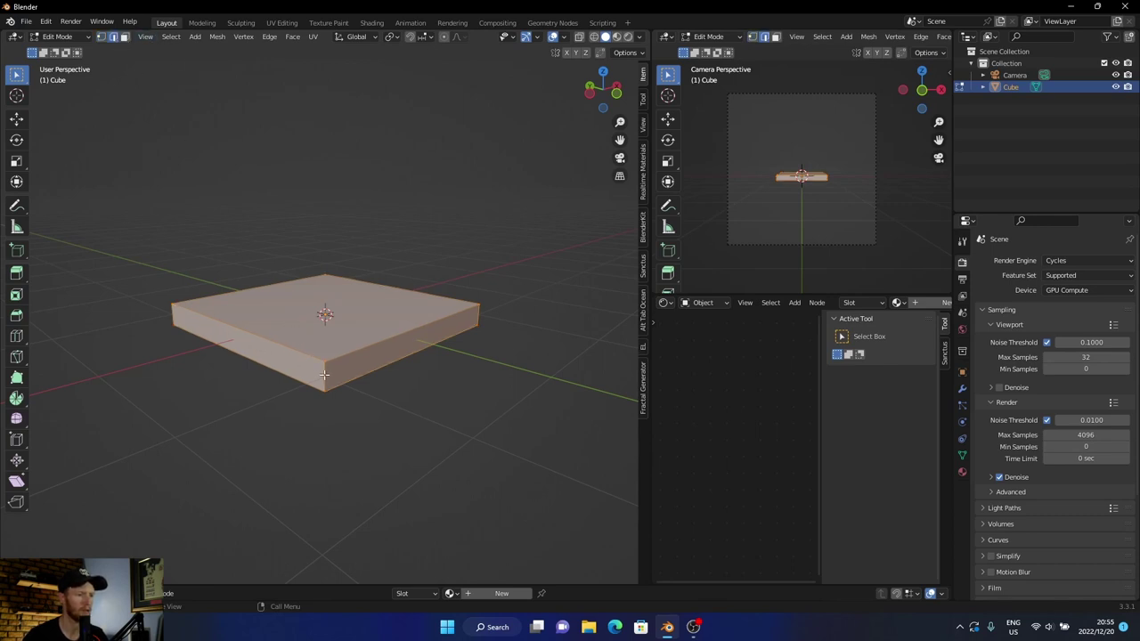
{"action": "key", "text": "alt+a"}
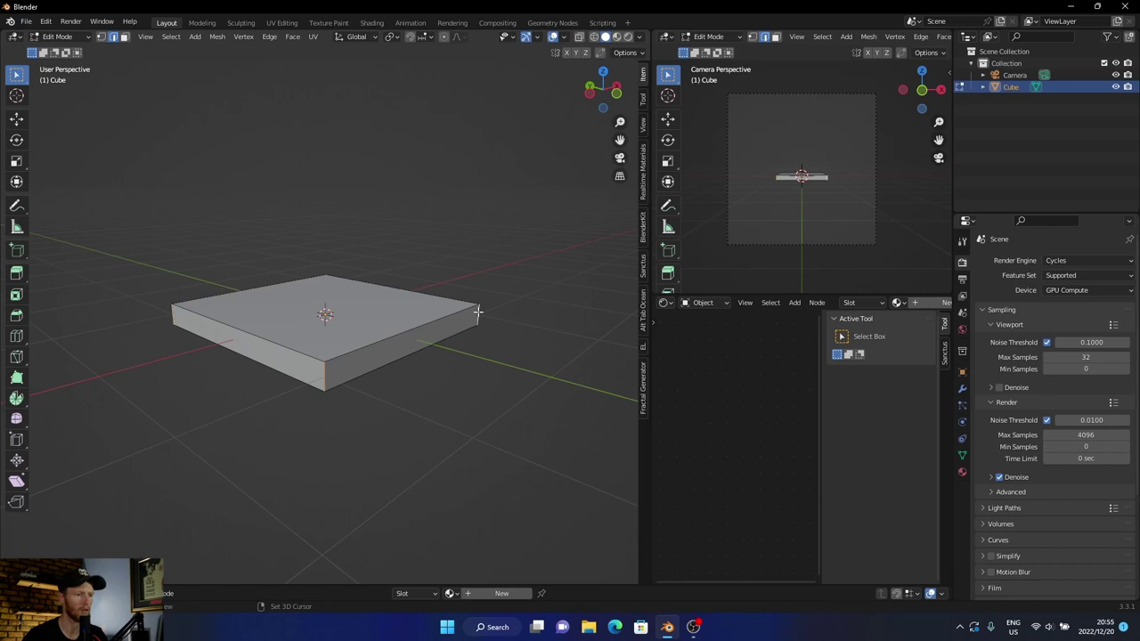
{"action": "key", "text": "Tab"}
{"action": "mouse_move", "coordinate": [251, 369]}
{"action": "middle_mouse_down"}
{"action": "mouse_move", "coordinate": [374, 390]}
{"action": "mouse_move", "coordinate": [491, 362]}
{"action": "mouse_move", "coordinate": [347, 370]}
{"action": "middle_mouse_up"}
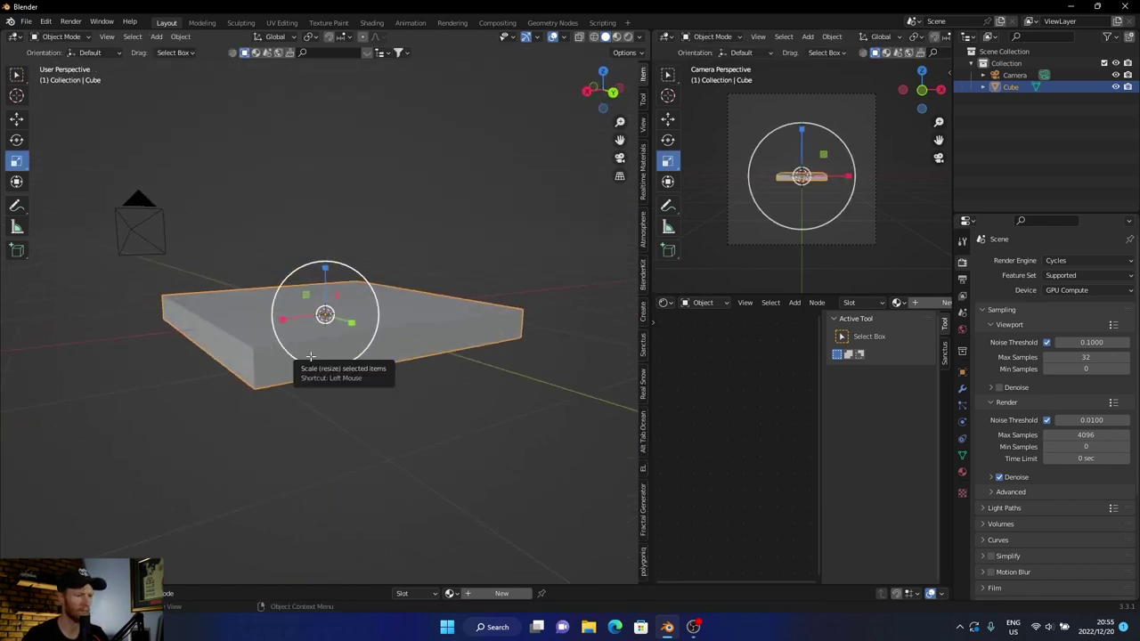
{"action": "key", "text": "Tab"}
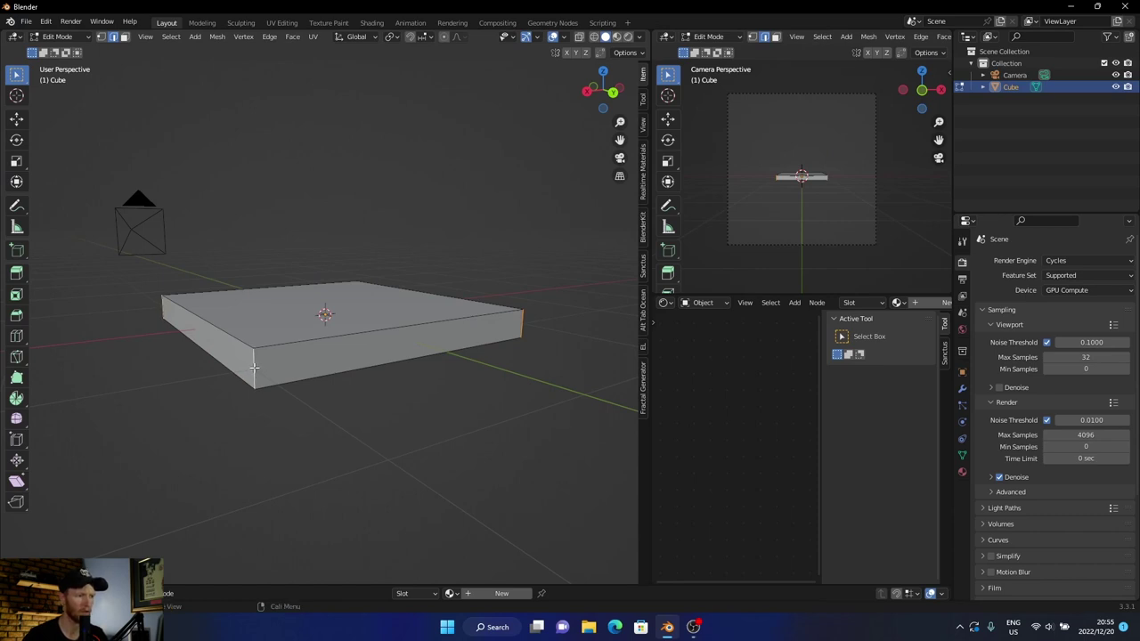
Bevel the four vertical corner edges with many segments into smooth rounded corners.
{"action": "key", "text": "ctrl+b"}
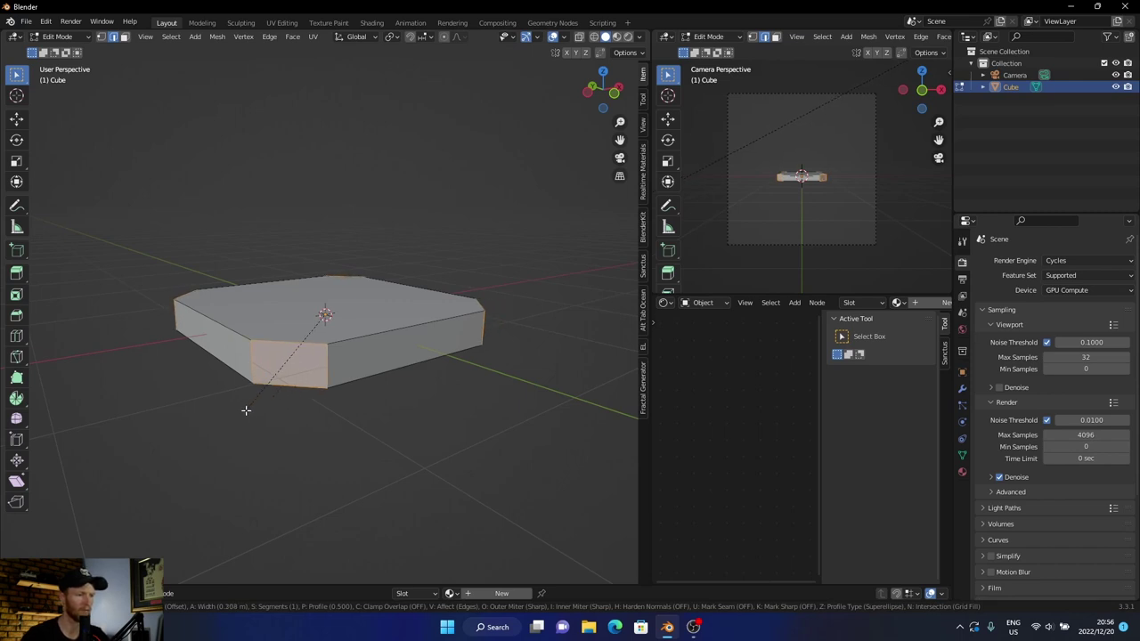
{"action": "scroll", "coordinate": [246, 409], "scroll_direction": "up", "scroll_amount": 4}
{"action": "scroll", "coordinate": [246, 410], "scroll_direction": "up", "scroll_amount": 1}
{"action": "scroll", "coordinate": [246, 409], "scroll_direction": "up", "scroll_amount": 1}
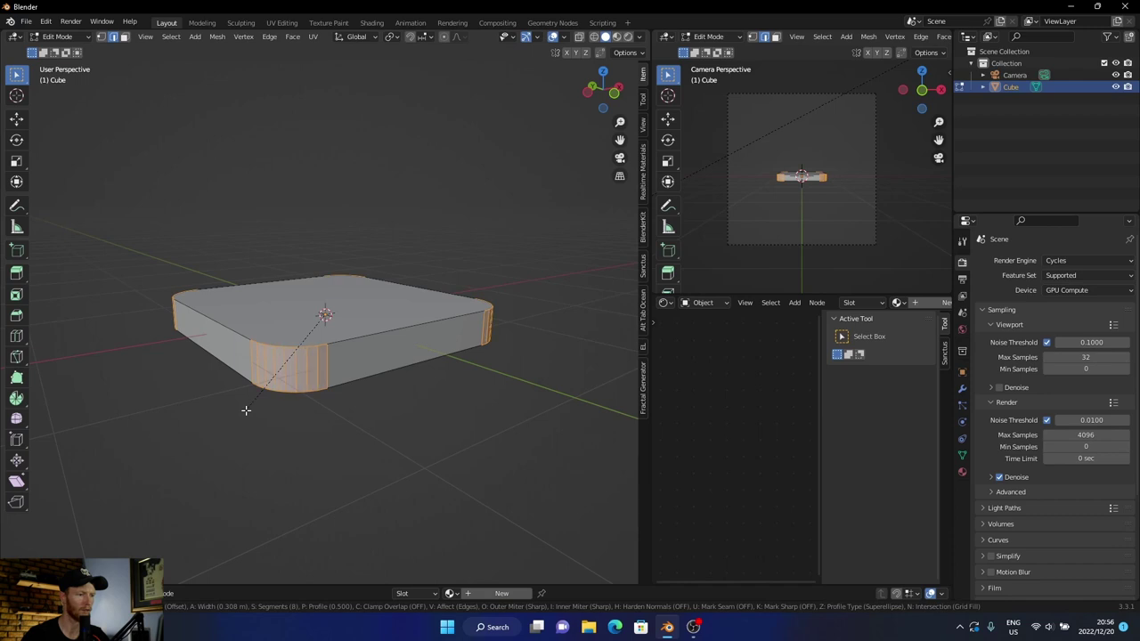
{"action": "scroll", "coordinate": [246, 410], "scroll_direction": "up", "scroll_amount": 1}
{"action": "left_click", "coordinate": [246, 410]}
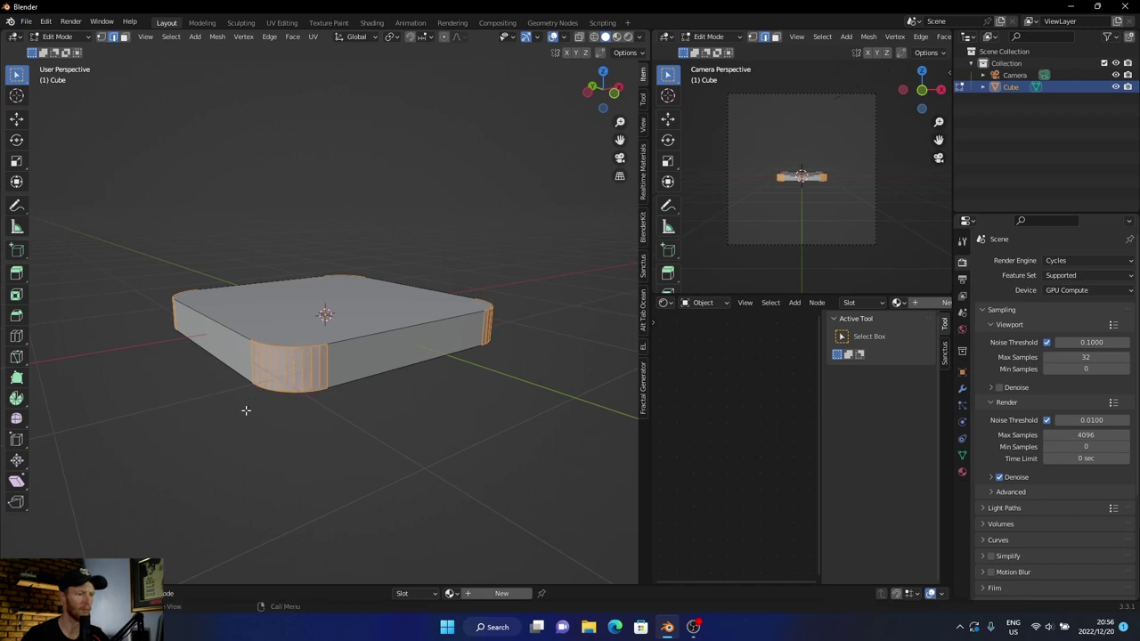
{"action": "key", "text": "alt+a"}
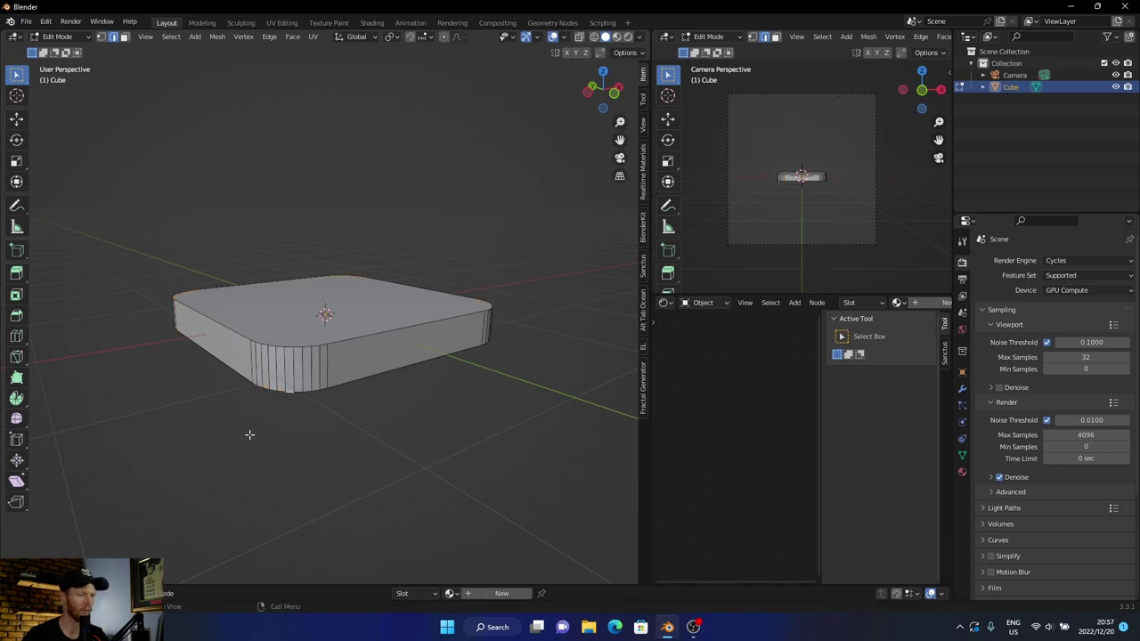
Add a Bevel modifier to the slab in Object Mode.
{"action": "key", "text": "Tab"}
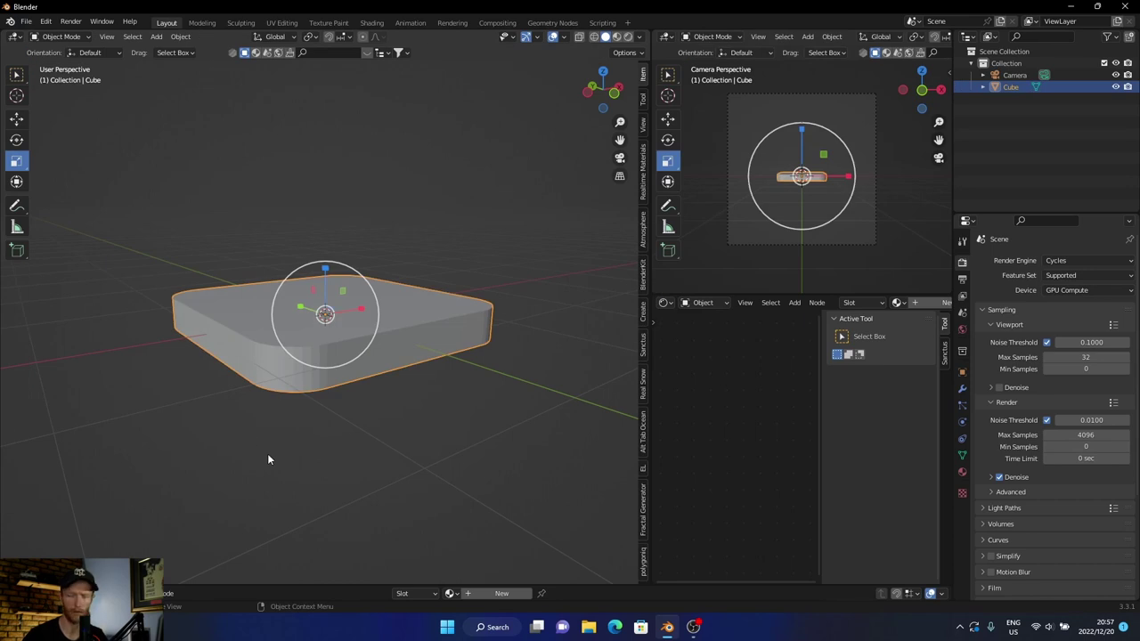
{"action": "mouse_move", "coordinate": [233, 509]}
{"action": "middle_mouse_down"}
{"action": "mouse_move", "coordinate": [342, 523]}
{"action": "mouse_move", "coordinate": [294, 523]}
{"action": "middle_mouse_up"}
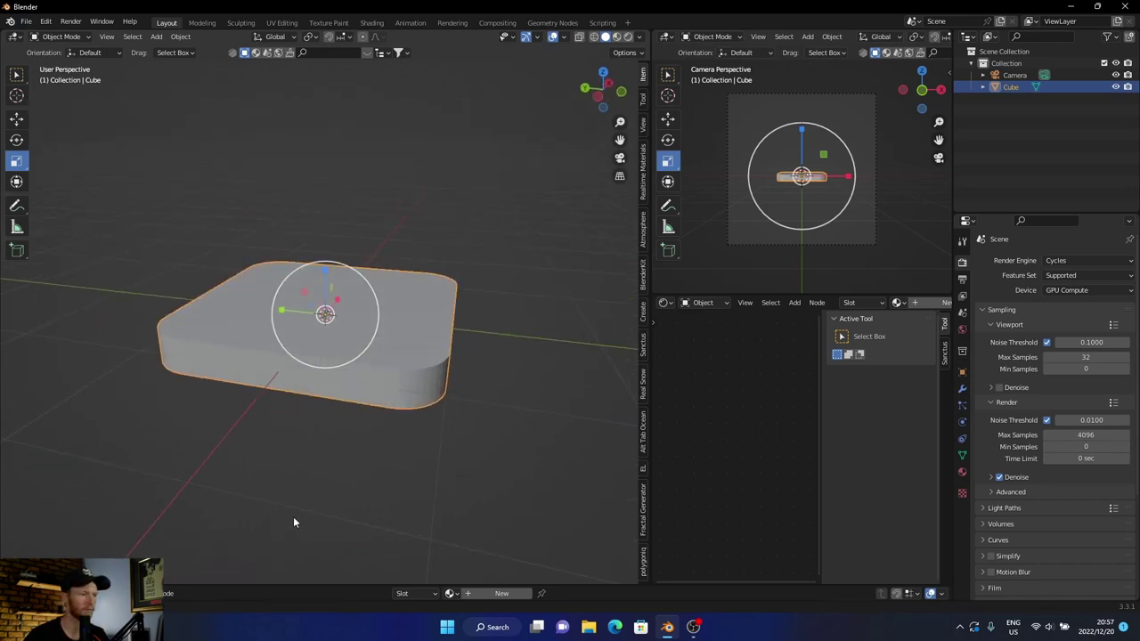
{"action": "left_click", "coordinate": [962, 389]}
{"action": "left_click", "coordinate": [1015, 261]}
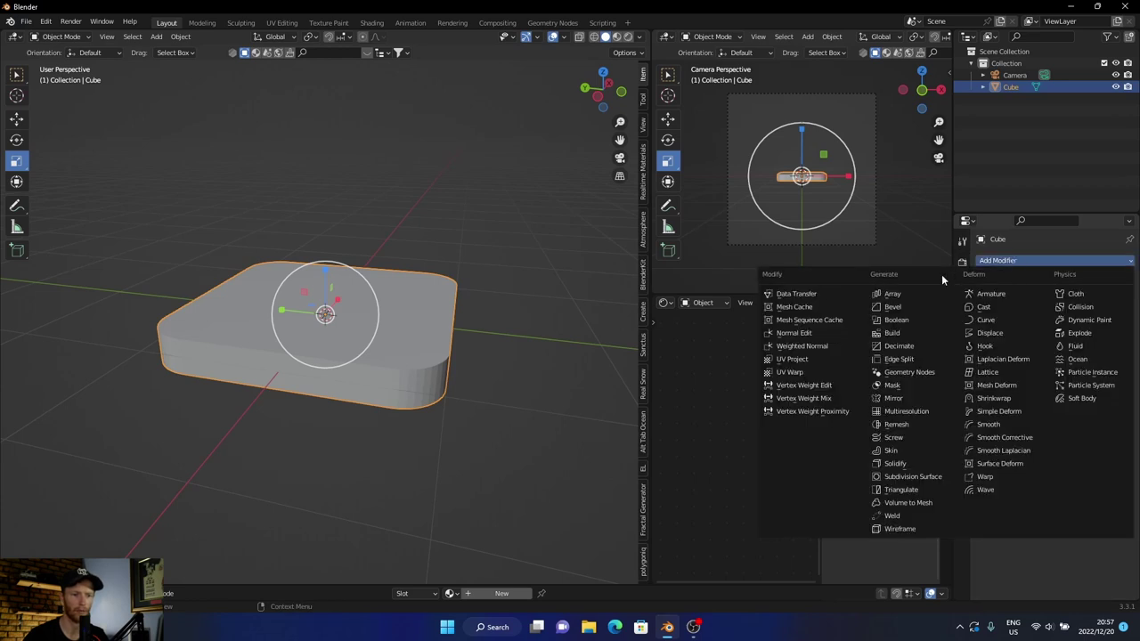
{"action": "left_click", "coordinate": [892, 307]}
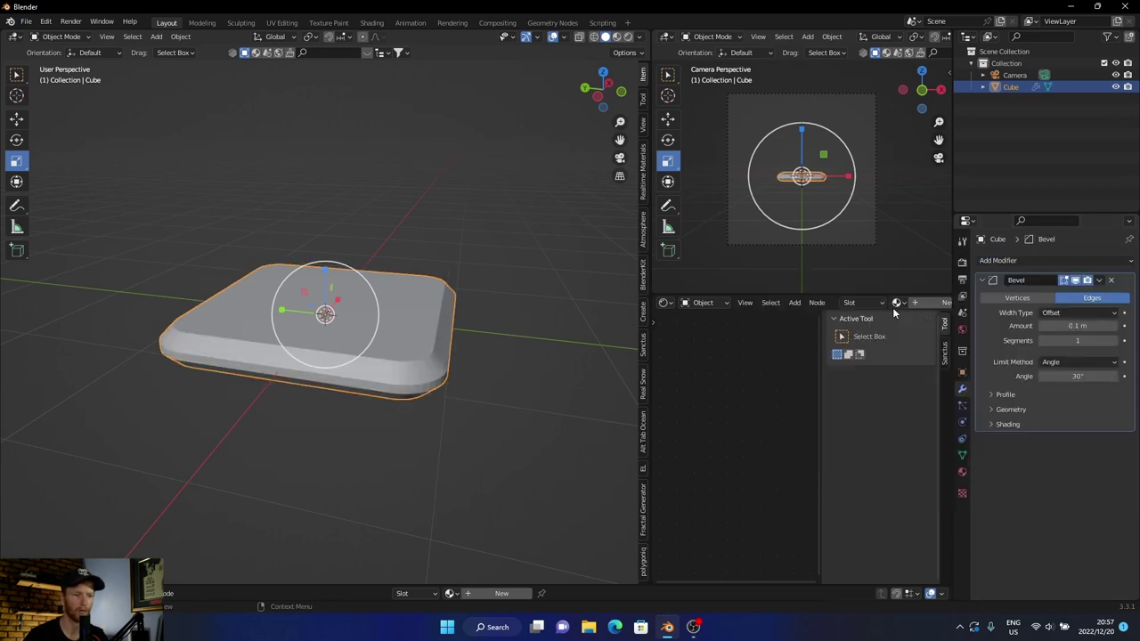
Set the bevel amount to 0.026 m with 4 segments, then check the rounded edges.
{"action": "left_click", "coordinate": [1084, 326]}
{"action": "key", "text": "BackSpace"}
{"action": "type", "text": "0.026"}
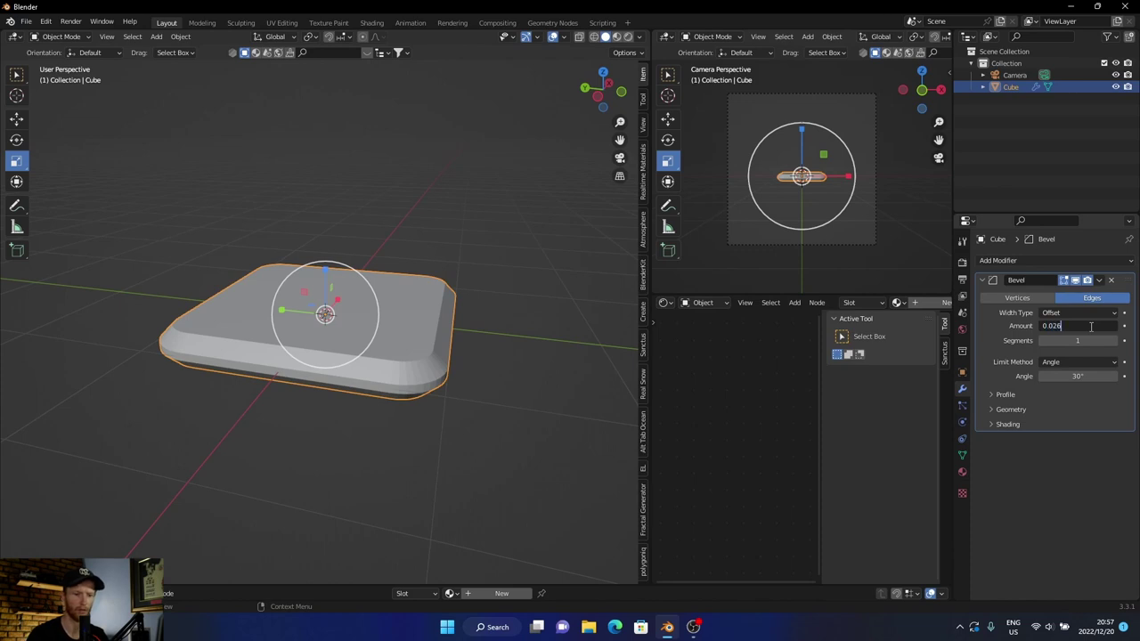
{"action": "key", "text": "Return"}
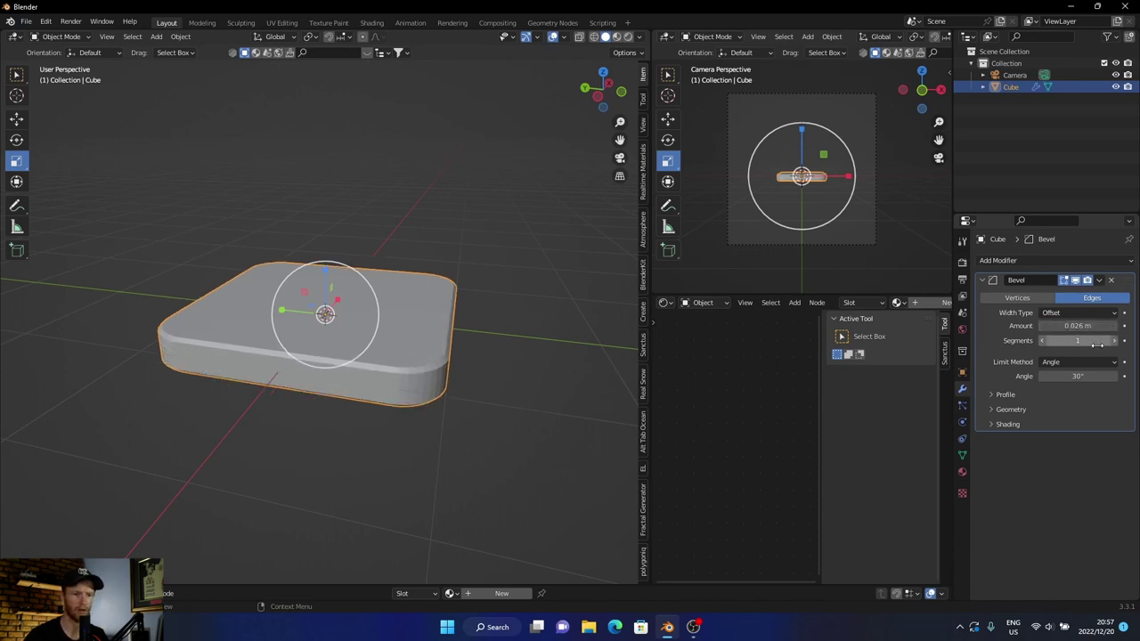
{"action": "double_click", "coordinate": [1113, 340]}
{"action": "left_click", "coordinate": [1113, 340]}
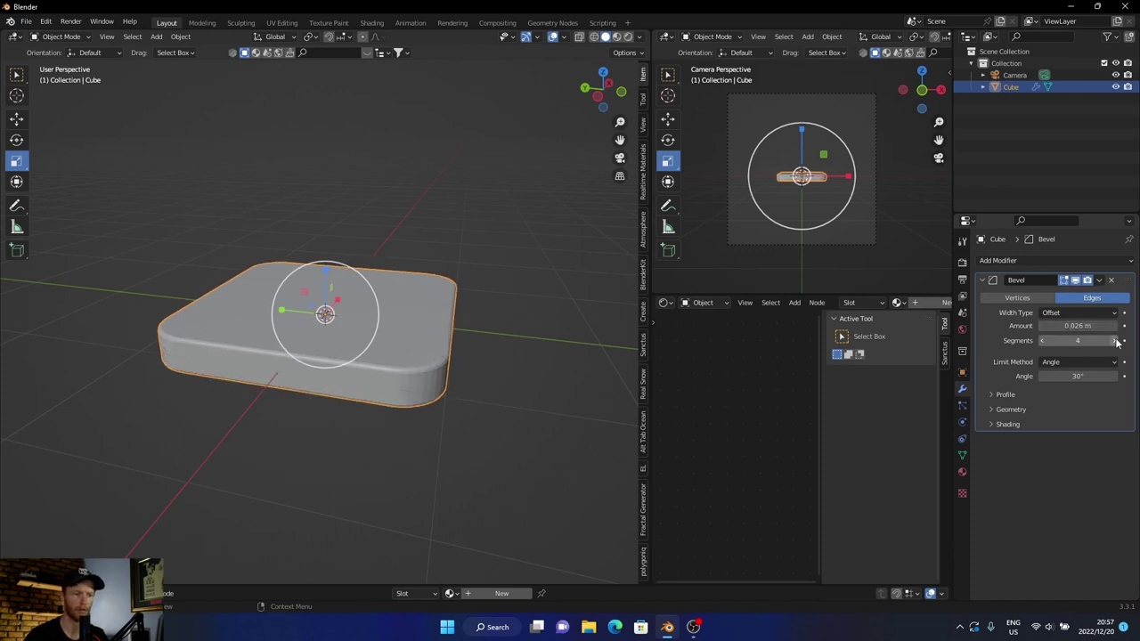
{"action": "left_click", "coordinate": [544, 442]}
{"action": "mouse_move", "coordinate": [458, 486]}
{"action": "middle_mouse_down"}
{"action": "mouse_move", "coordinate": [529, 481]}
{"action": "mouse_move", "coordinate": [426, 425]}
{"action": "middle_mouse_up"}
{"action": "left_click", "coordinate": [425, 353]}
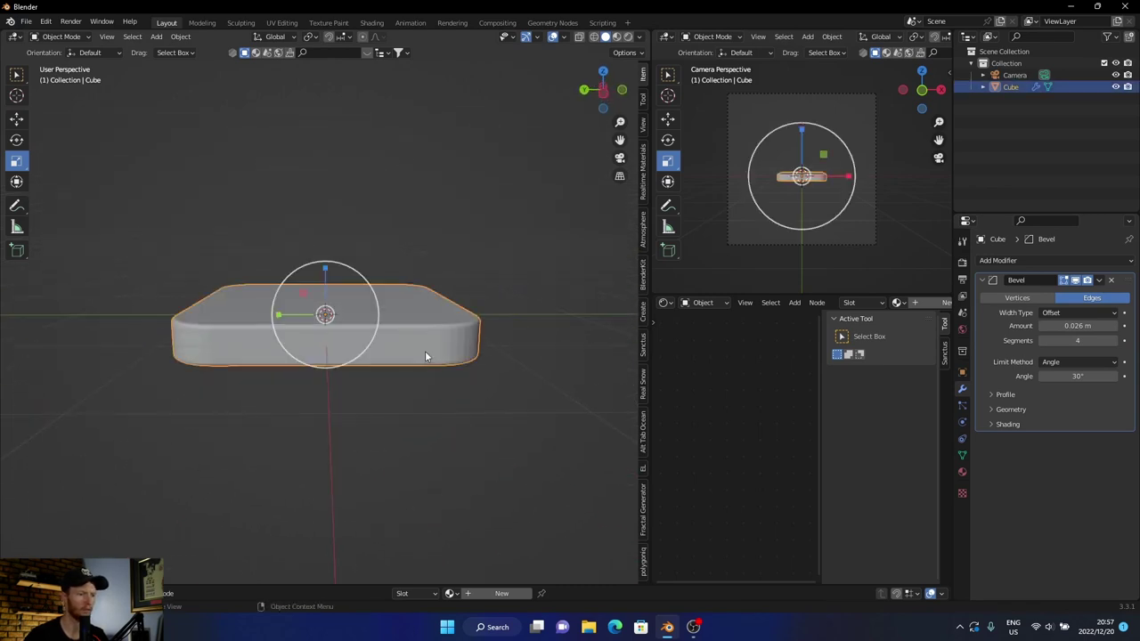
Scale the tile to 0.5 in top view.
{"action": "right_click", "coordinate": [425, 354]}
{"action": "key", "text": "Escape"}
{"action": "mouse_move", "coordinate": [473, 448]}
{"action": "middle_mouse_down"}
{"action": "mouse_move", "coordinate": [463, 463]}
{"action": "mouse_move", "coordinate": [415, 463]}
{"action": "mouse_move", "coordinate": [424, 440]}
{"action": "mouse_move", "coordinate": [417, 464]}
{"action": "middle_mouse_up"}
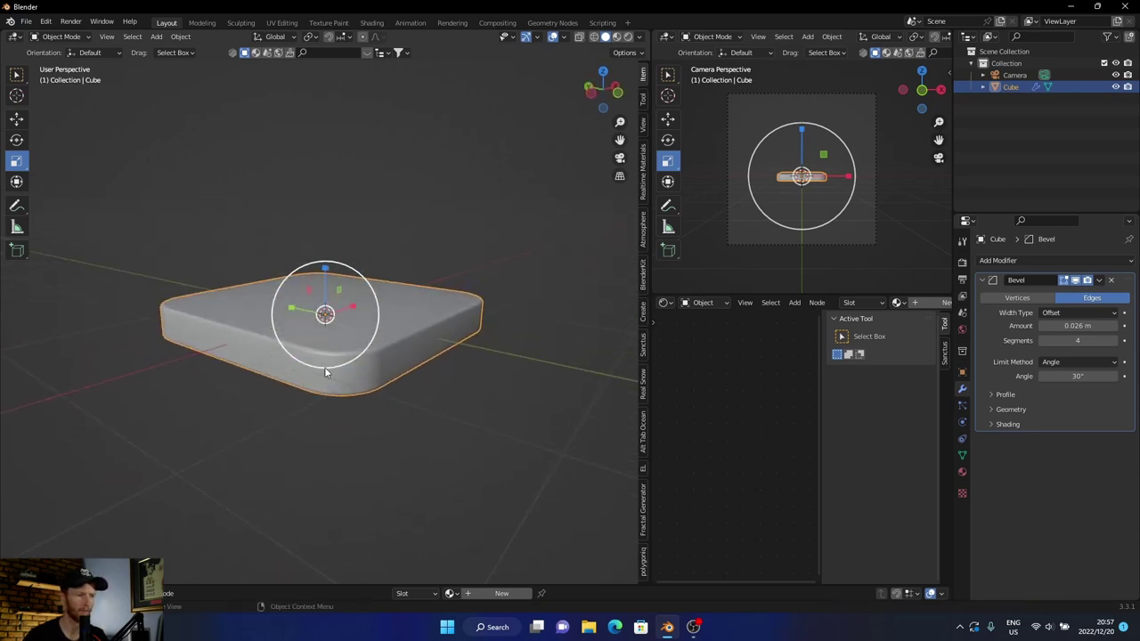
{"action": "left_click", "coordinate": [603, 73]}
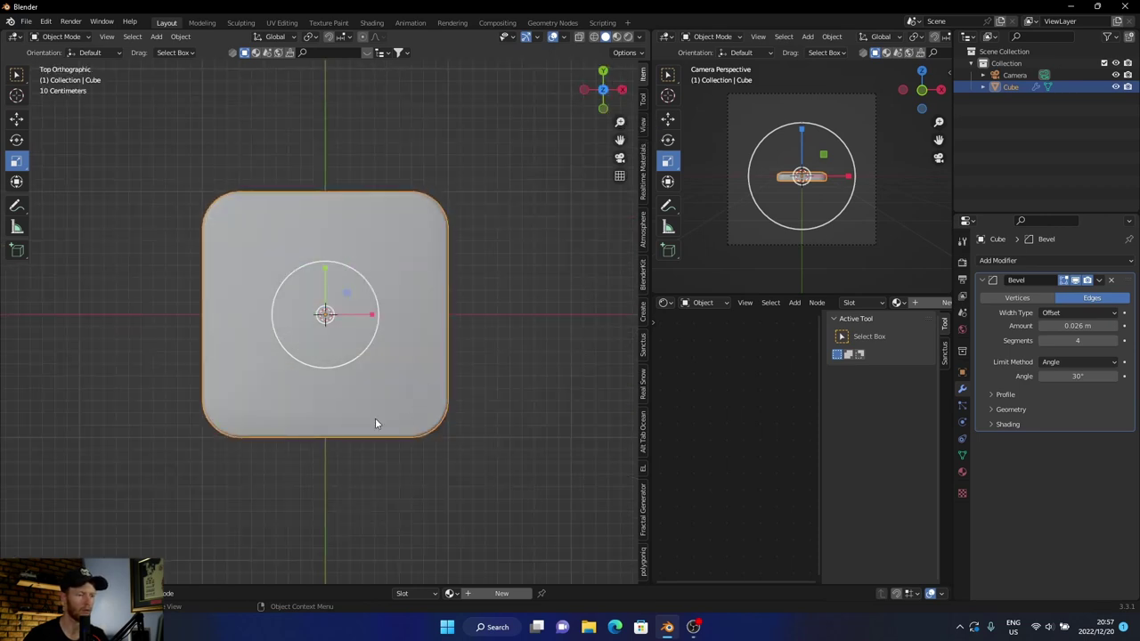
{"action": "type", "text": "s0.5"}
{"action": "key", "text": "Return"}
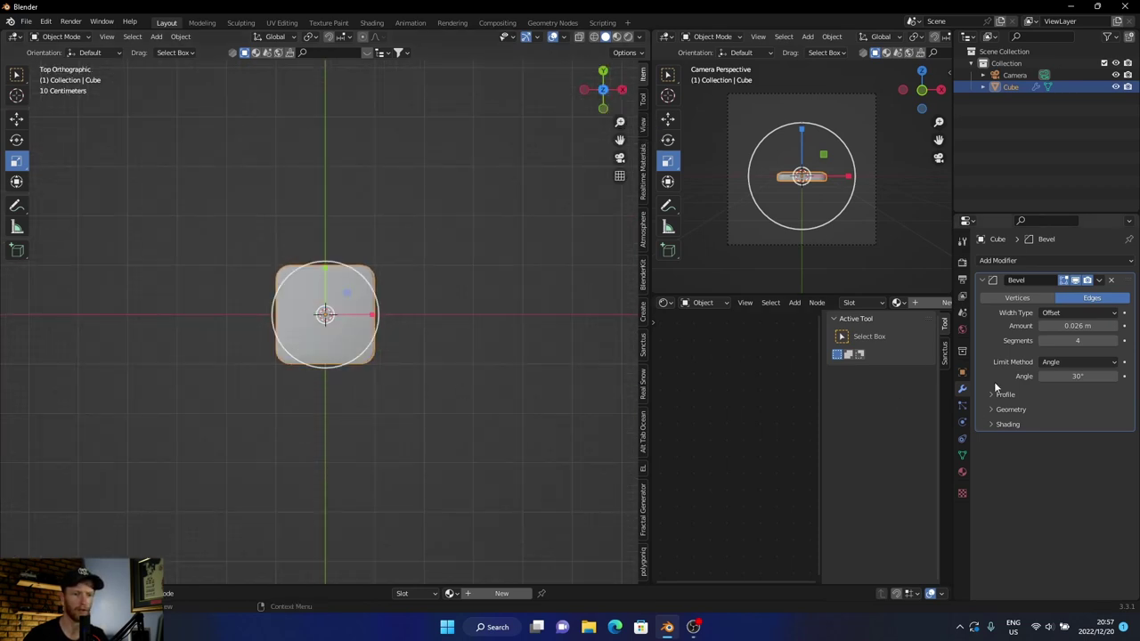
Add an Array modifier with a count of 25 tiles.
{"action": "left_click", "coordinate": [1005, 261]}
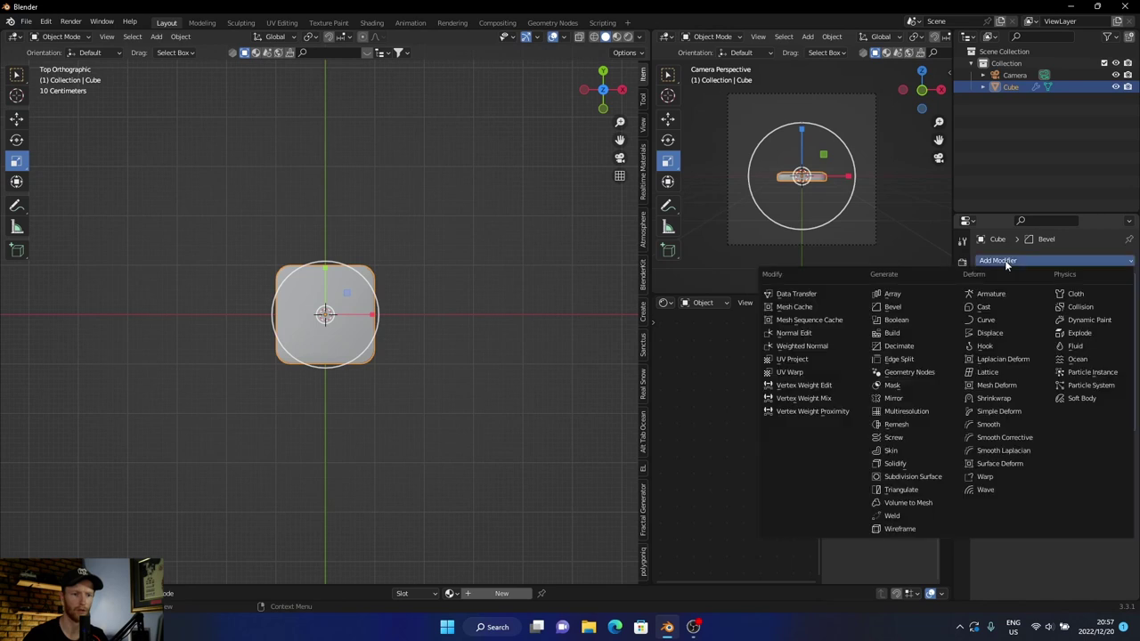
{"action": "left_click", "coordinate": [891, 295]}
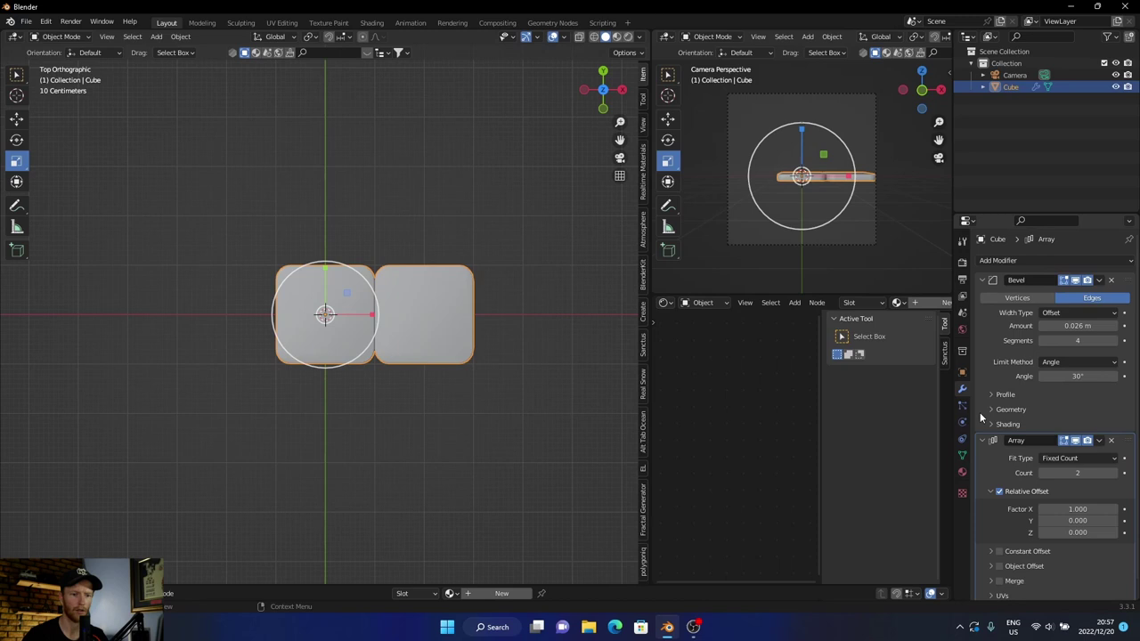
{"action": "left_click", "coordinate": [1076, 474]}
{"action": "key", "text": "BackSpace"}
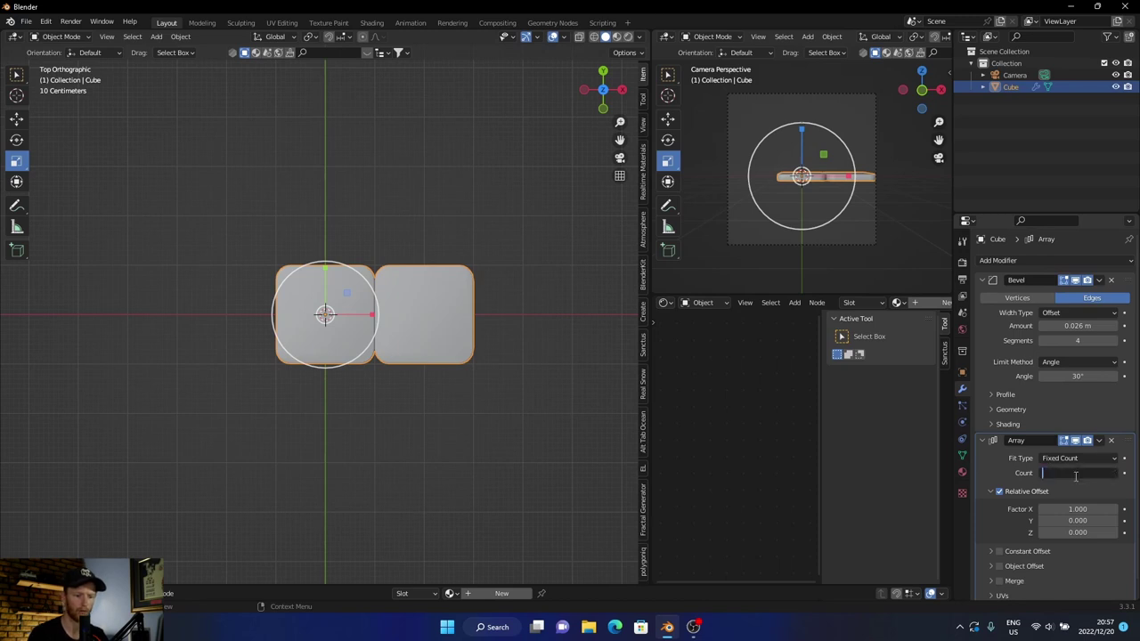
{"action": "type", "text": "25"}
{"action": "key", "text": "Return"}
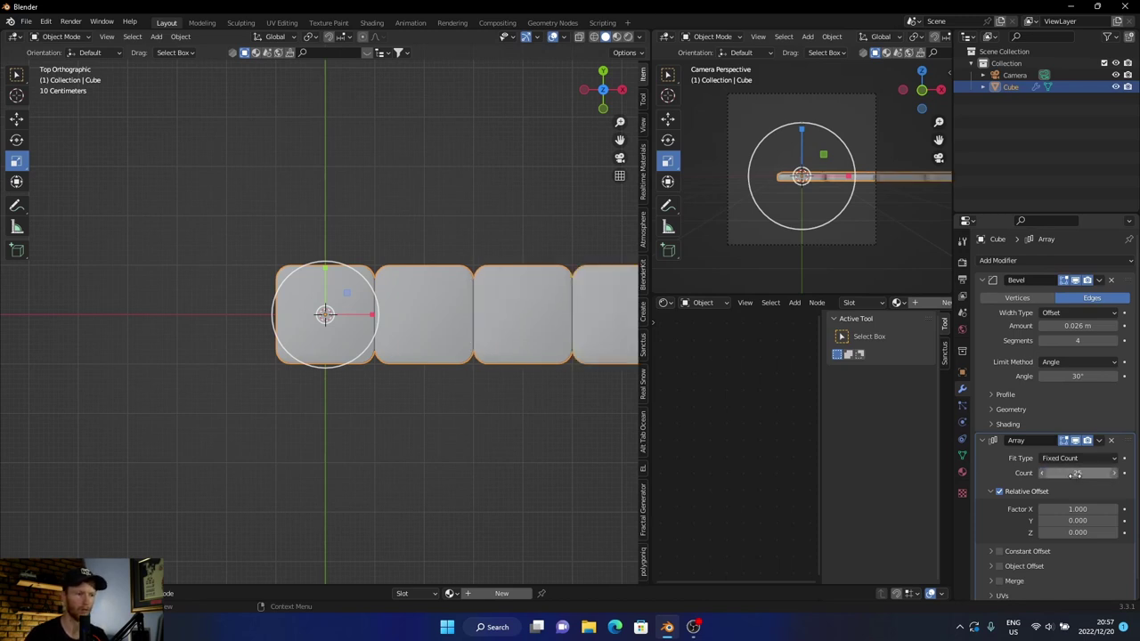
{"action": "scroll", "coordinate": [1074, 476], "scroll_direction": "down", "scroll_amount": 1}
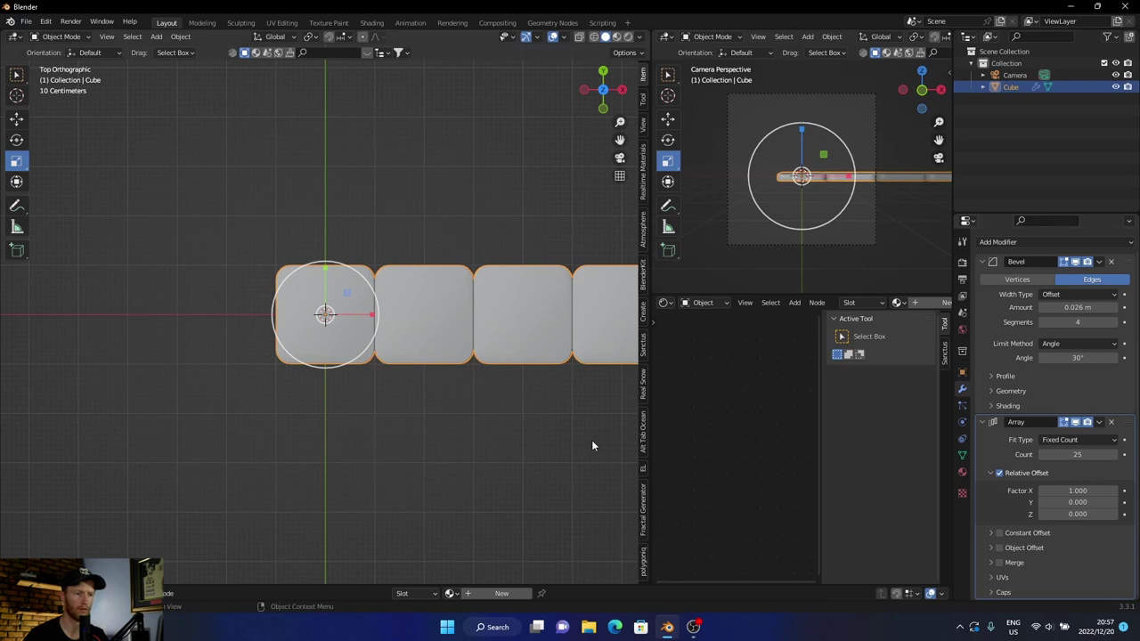
{"action": "scroll", "coordinate": [592, 440], "scroll_direction": "down", "scroll_amount": 3}
{"action": "scroll", "coordinate": [591, 440], "scroll_direction": "down", "scroll_amount": 3}
{"action": "scroll", "coordinate": [591, 440], "scroll_direction": "down", "scroll_amount": 2}
{"action": "scroll", "coordinate": [591, 440], "scroll_direction": "down", "scroll_amount": 2}
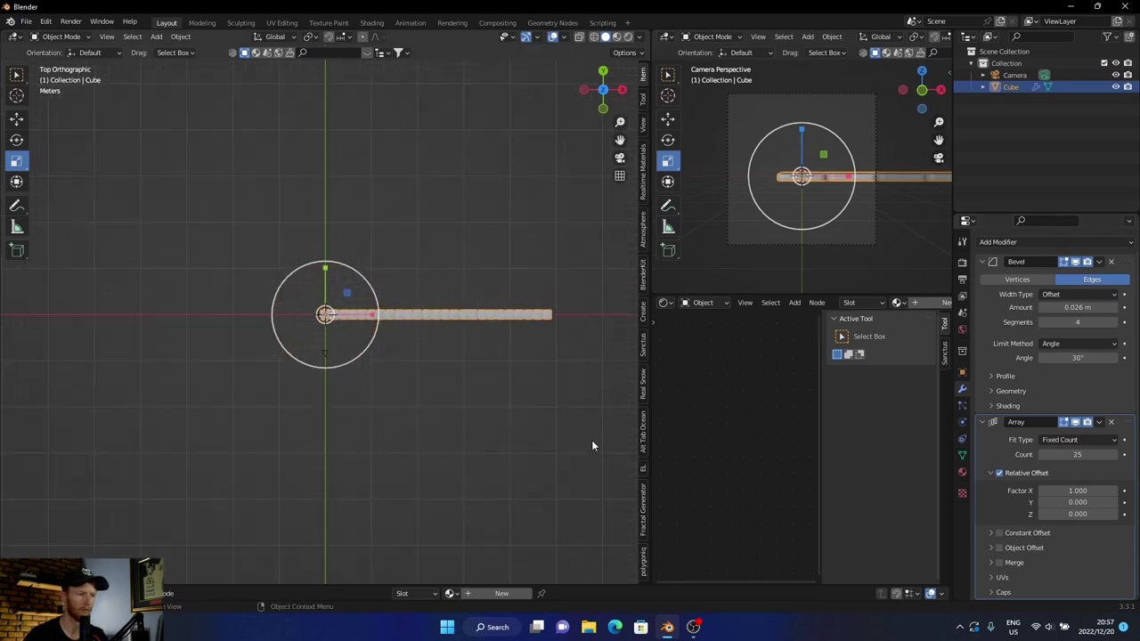
{"action": "scroll", "coordinate": [456, 408], "scroll_direction": "up", "scroll_amount": 1}
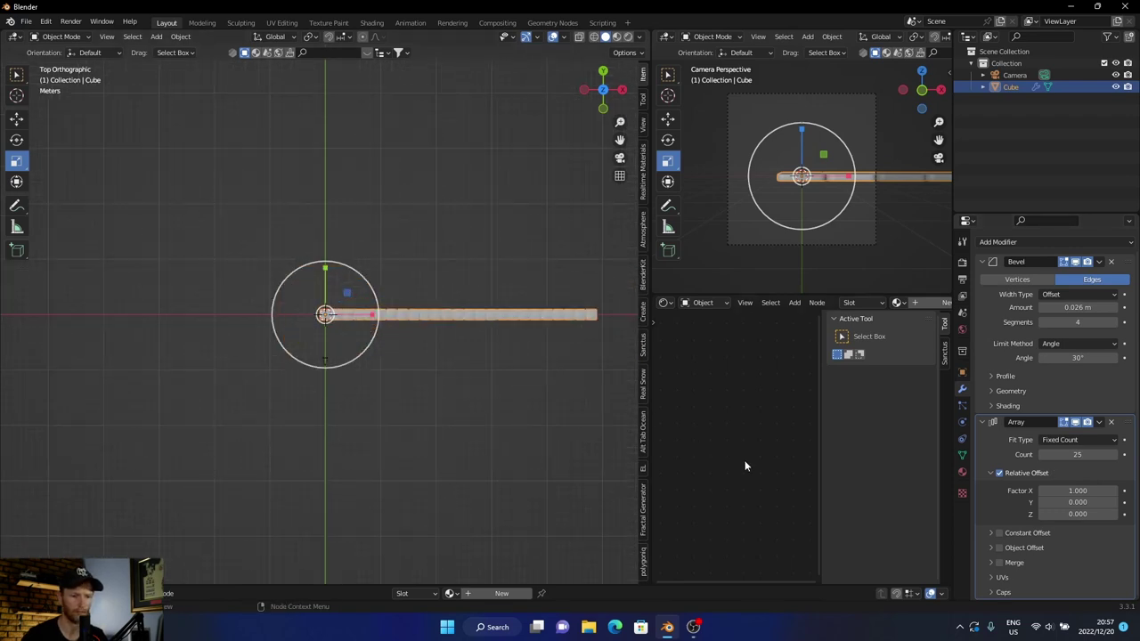
{"action": "left_click", "coordinate": [1013, 244]}
Add a second Array modifier with relative offset X 0 and Y 1.
{"action": "left_click", "coordinate": [915, 276]}
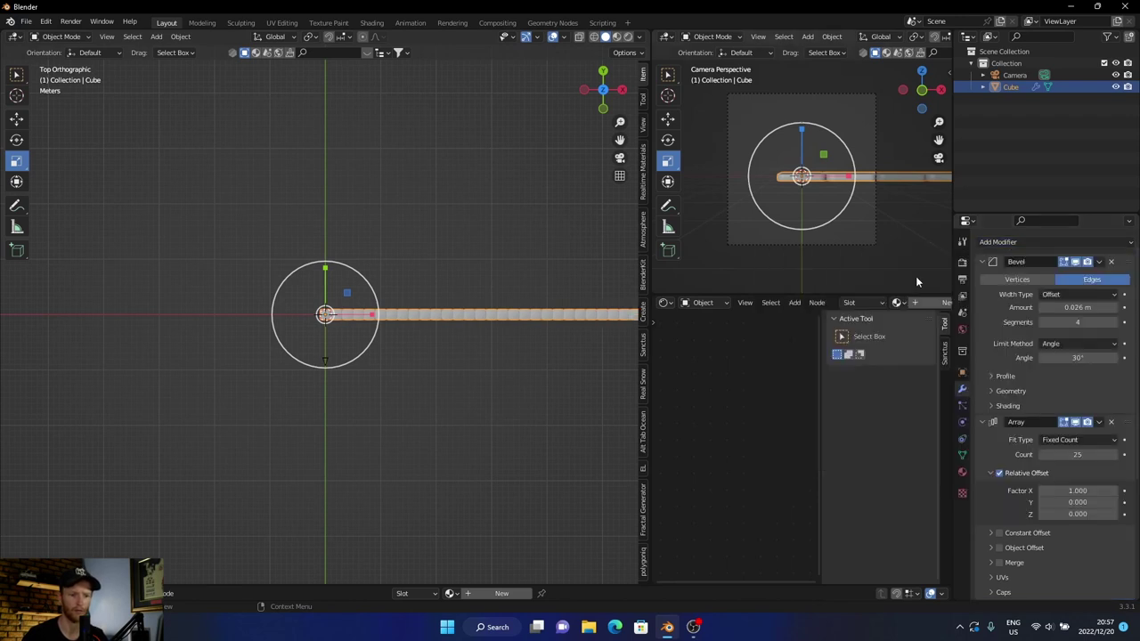
{"action": "scroll", "coordinate": [983, 487], "scroll_direction": "down", "scroll_amount": 4}
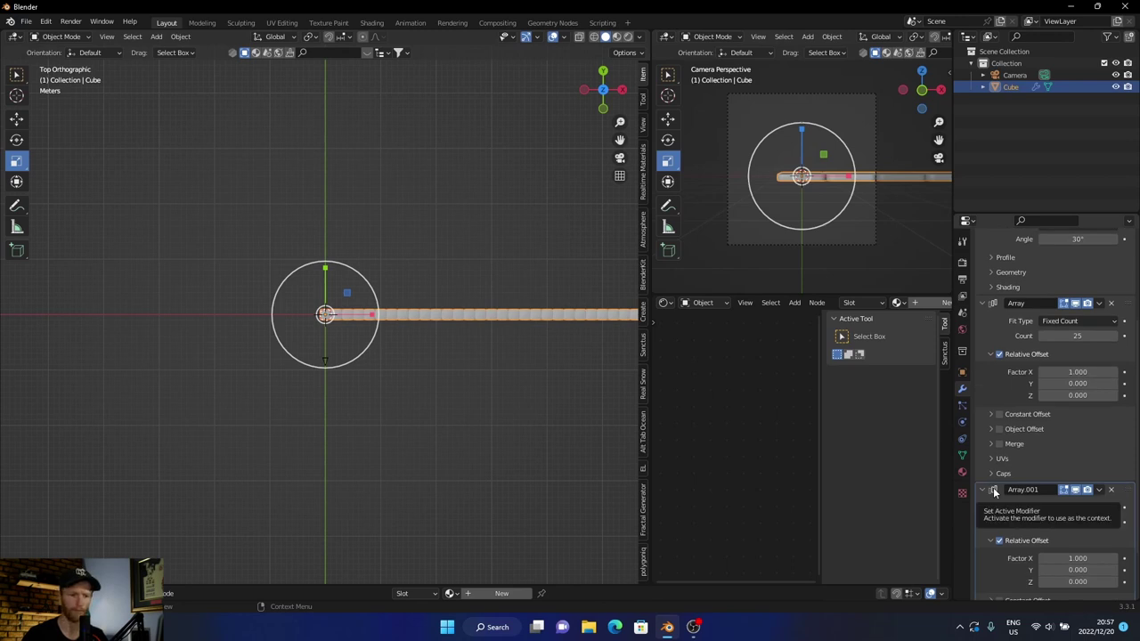
{"action": "scroll", "coordinate": [994, 453], "scroll_direction": "down", "scroll_amount": 2}
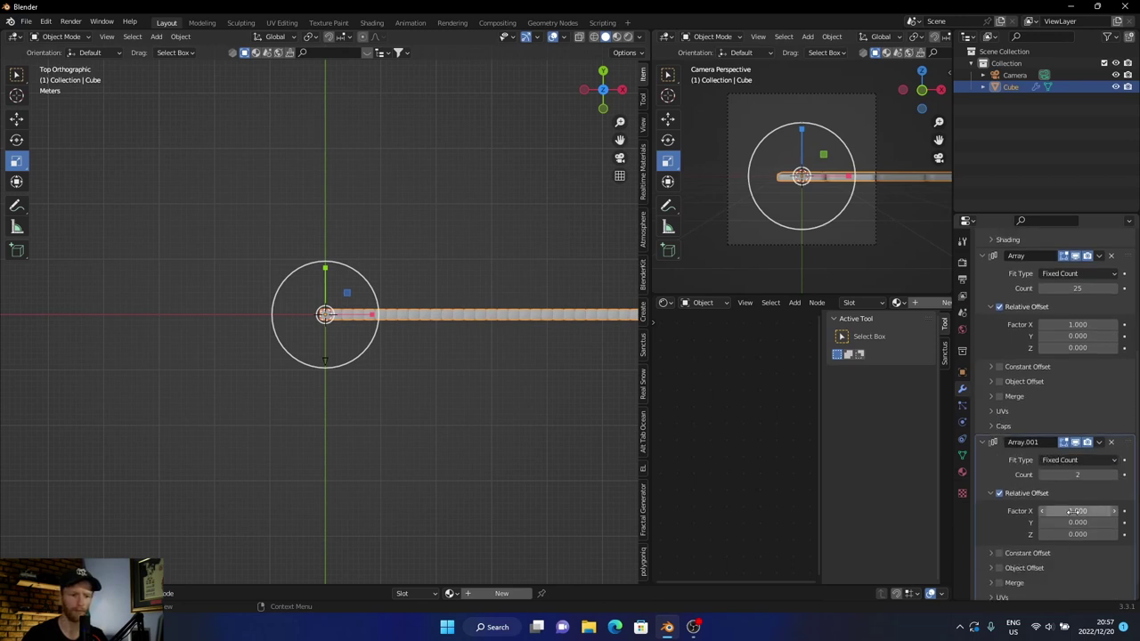
{"action": "left_click", "coordinate": [1073, 510]}
{"action": "key", "text": "BackSpace"}
{"action": "type", "text": "0"}
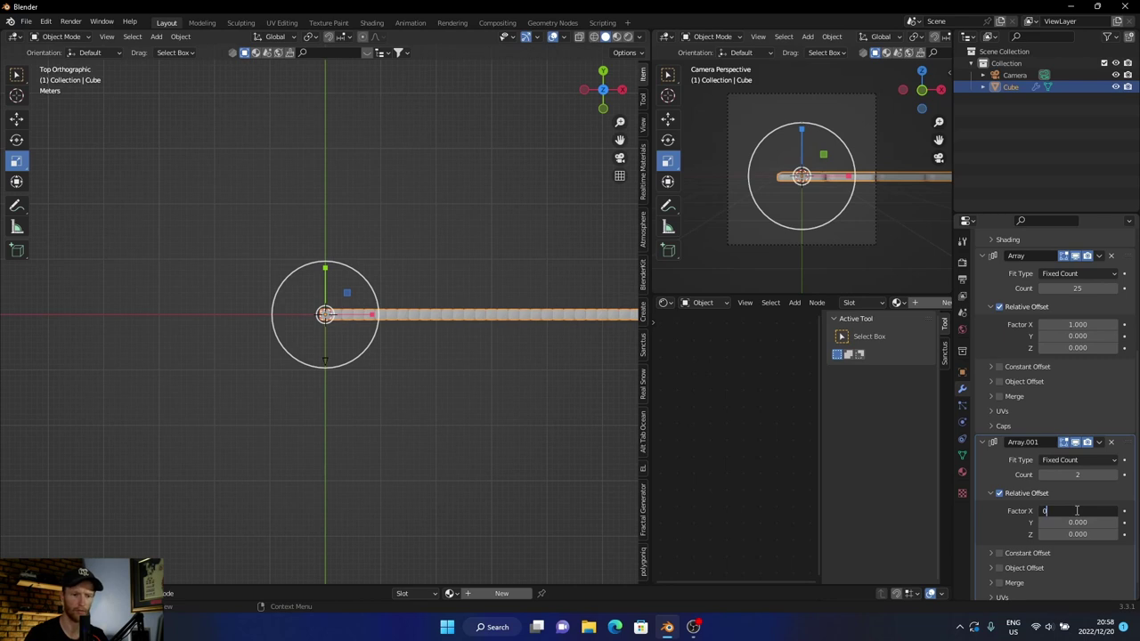
{"action": "key", "text": "Return"}
{"action": "left_click", "coordinate": [1078, 522]}
{"action": "type", "text": "1"}
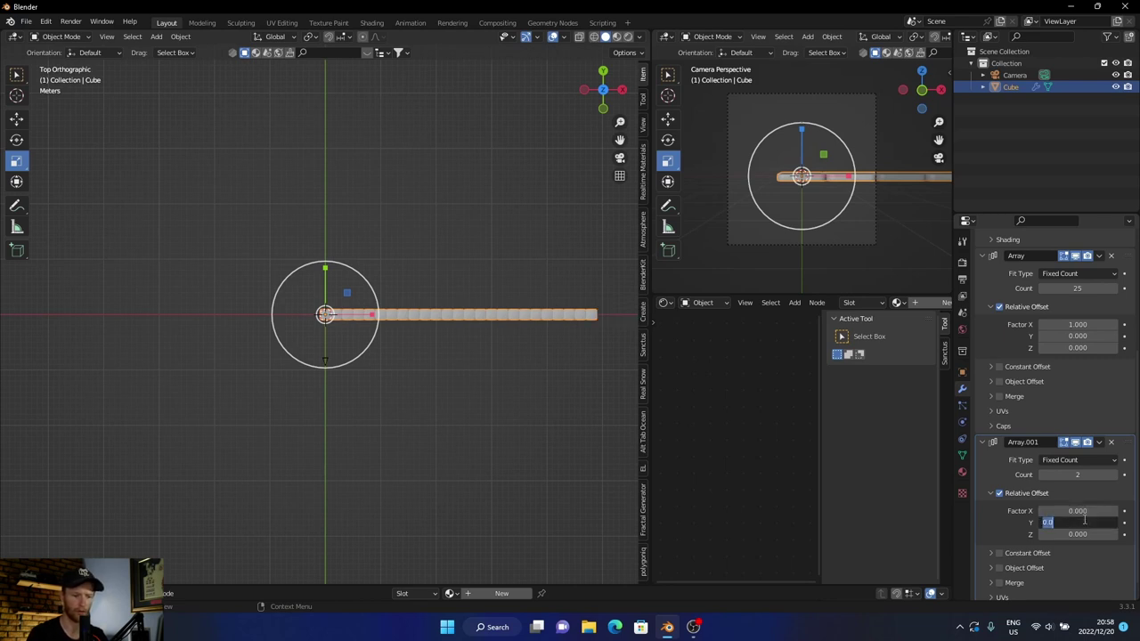
{"action": "key", "text": "Return"}
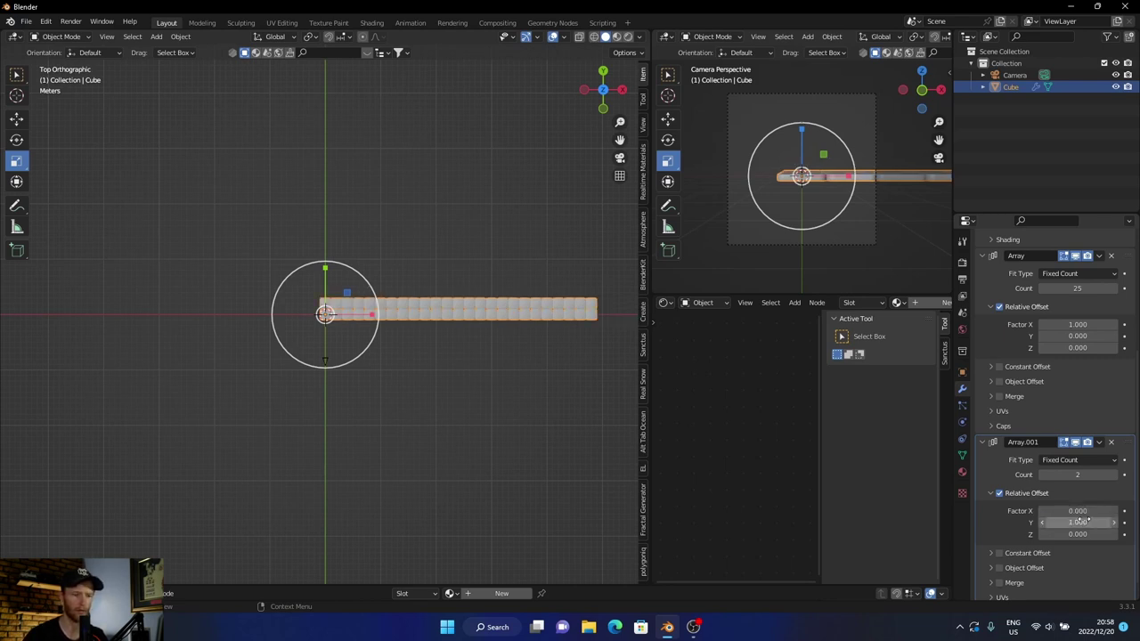
Set the second array's count to 25 and view the grid in perspective.
{"action": "left_click", "coordinate": [1079, 475]}
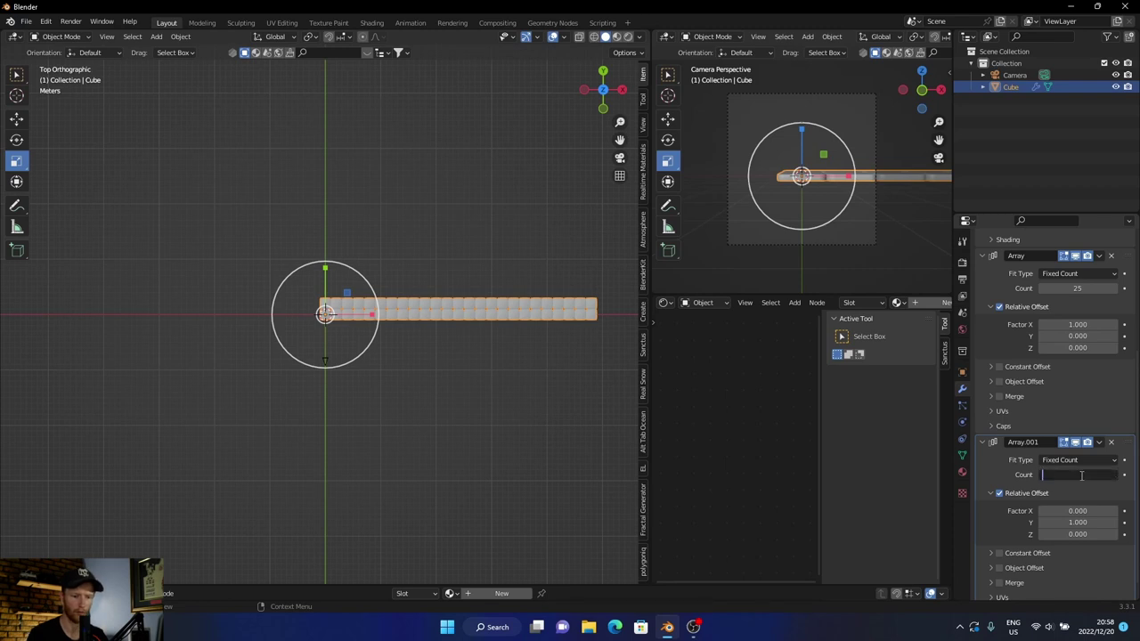
{"action": "type", "text": "25"}
{"action": "key", "text": "Return"}
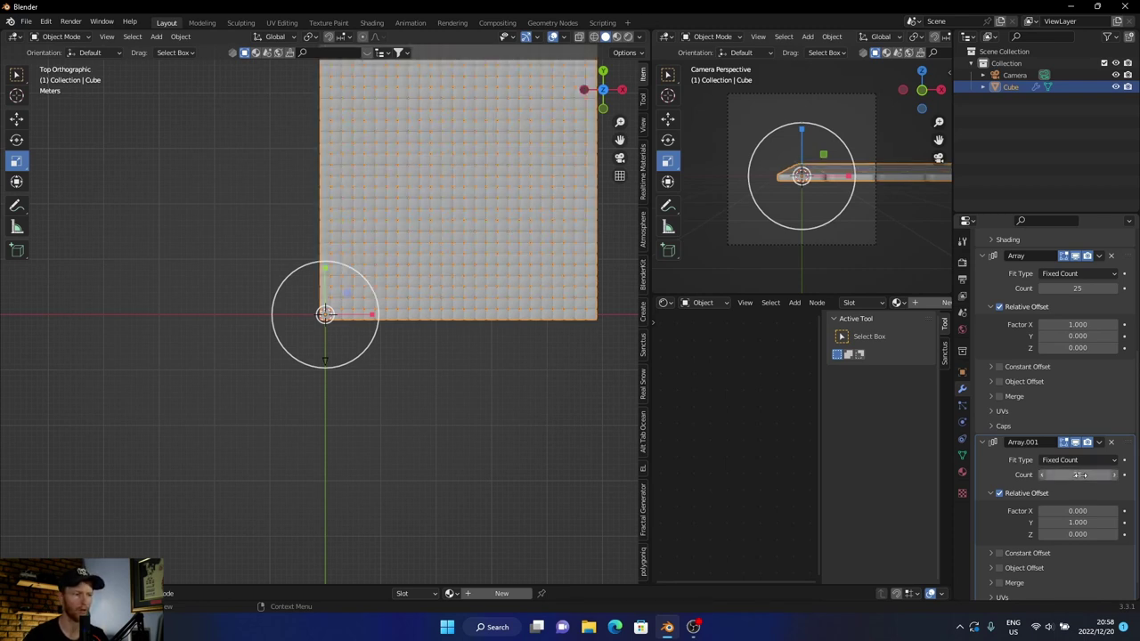
{"action": "left_click", "coordinate": [1079, 474]}
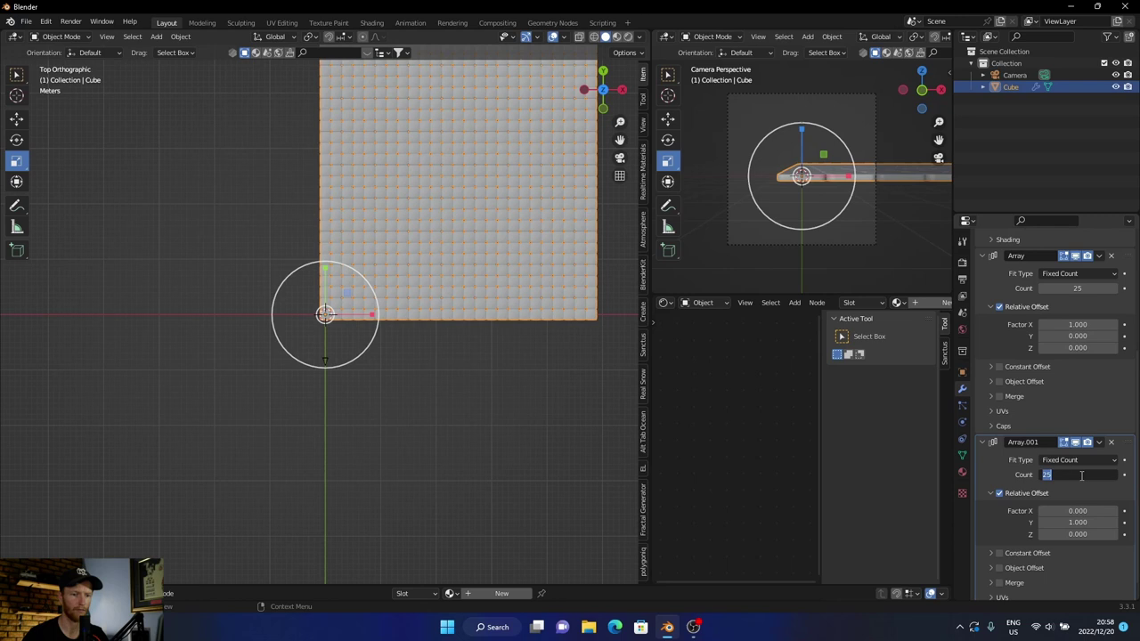
{"action": "key", "text": "Return"}
{"action": "mouse_move", "coordinate": [390, 456]}
{"action": "middle_mouse_down"}
{"action": "mouse_move", "coordinate": [406, 373]}
{"action": "mouse_move", "coordinate": [417, 406]}
{"action": "mouse_move", "coordinate": [265, 377]}
{"action": "mouse_move", "coordinate": [270, 363]}
{"action": "middle_mouse_up"}
Deselect the floor and zoom in at an angle on the 25×25 rounded tiles.
{"action": "left_click", "coordinate": [407, 373]}
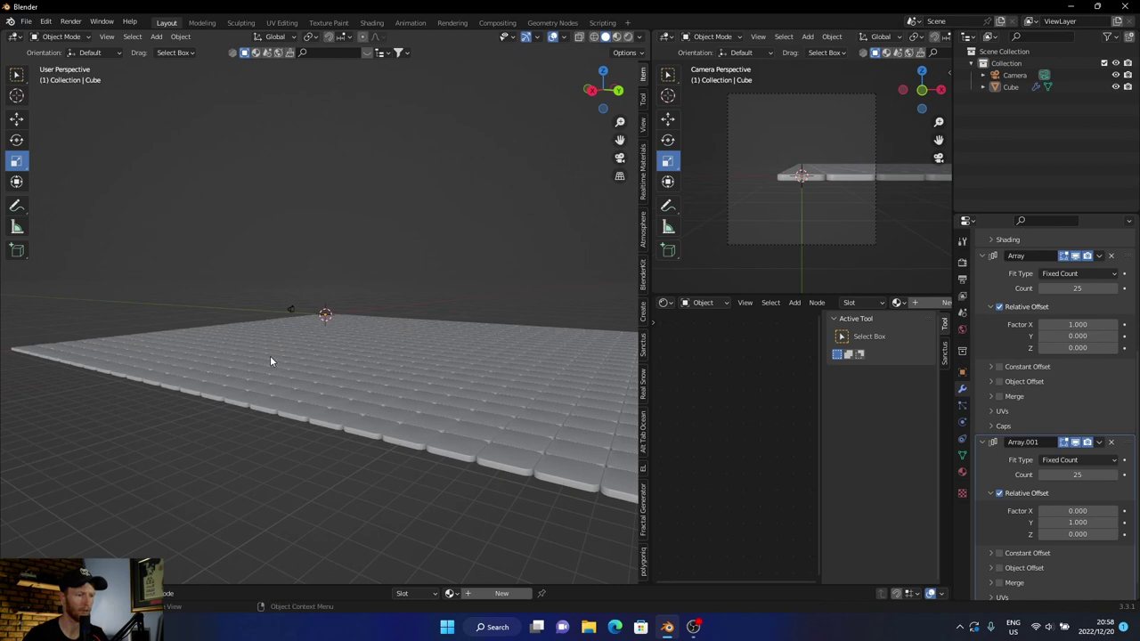
{"action": "scroll", "coordinate": [283, 425], "scroll_direction": "up", "scroll_amount": 4}
{"action": "mouse_move", "coordinate": [282, 425]}
{"action": "middle_mouse_down"}
{"action": "mouse_move", "coordinate": [290, 416]}
{"action": "mouse_move", "coordinate": [274, 459]}
{"action": "middle_mouse_up"}
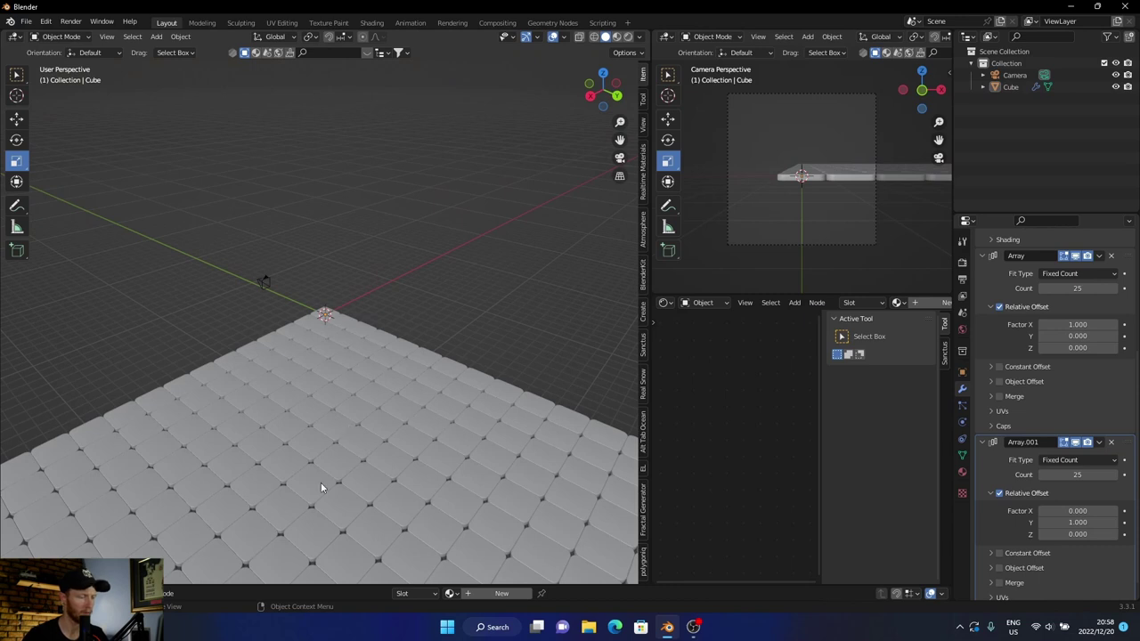
Add a plane and move it to the centre of the tiles in top view.
{"action": "key", "text": "shift+a"}
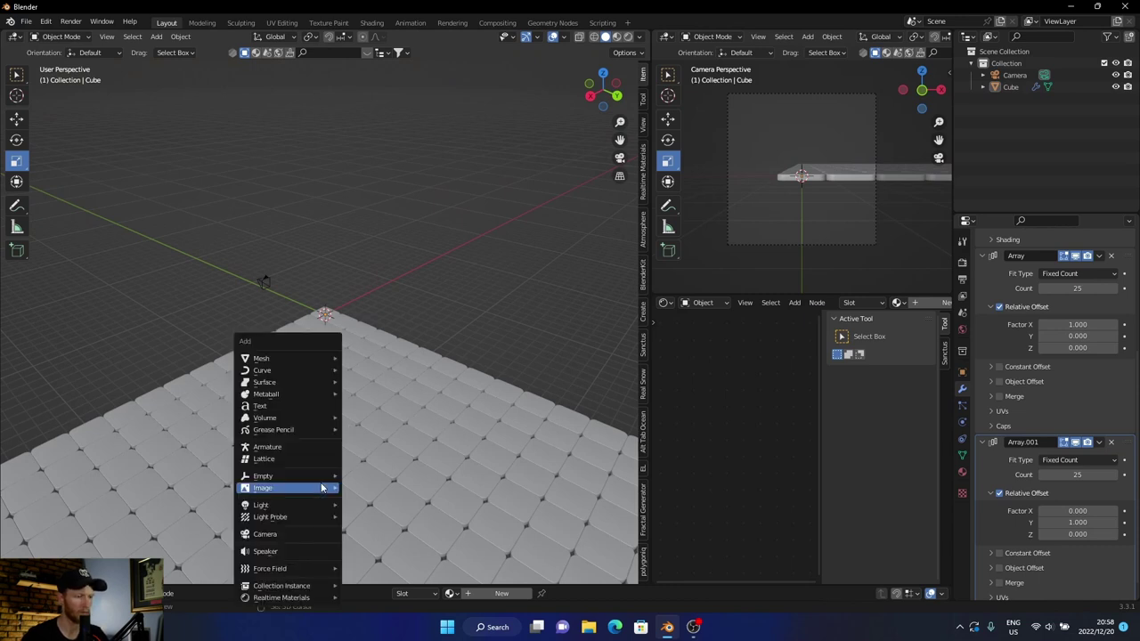
{"action": "left_click", "coordinate": [370, 359]}
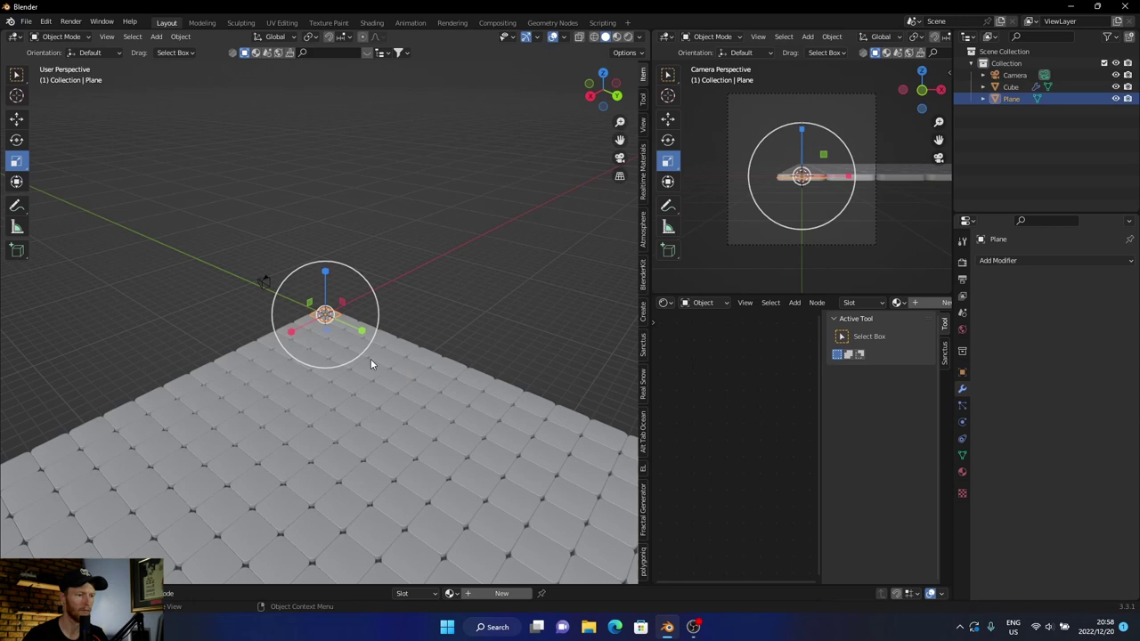
{"action": "left_click", "coordinate": [604, 76]}
{"action": "scroll", "coordinate": [424, 326], "scroll_direction": "down", "scroll_amount": 5}
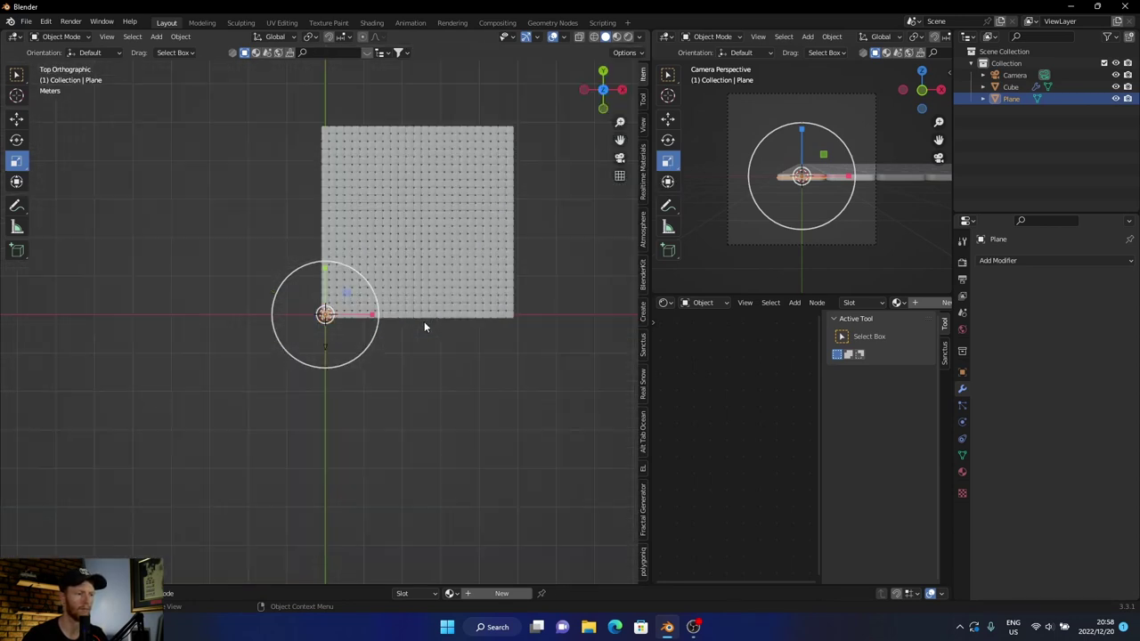
{"action": "key", "text": "g"}
{"action": "key", "text": "x"}
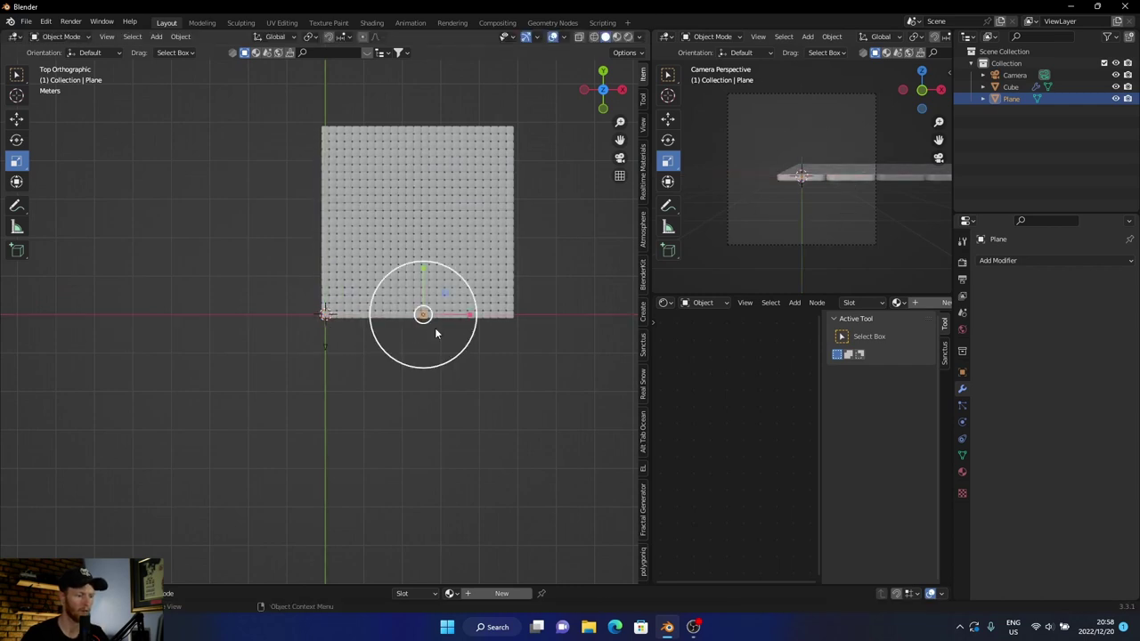
{"action": "key", "text": "g"}
{"action": "left_click", "coordinate": [425, 240]}
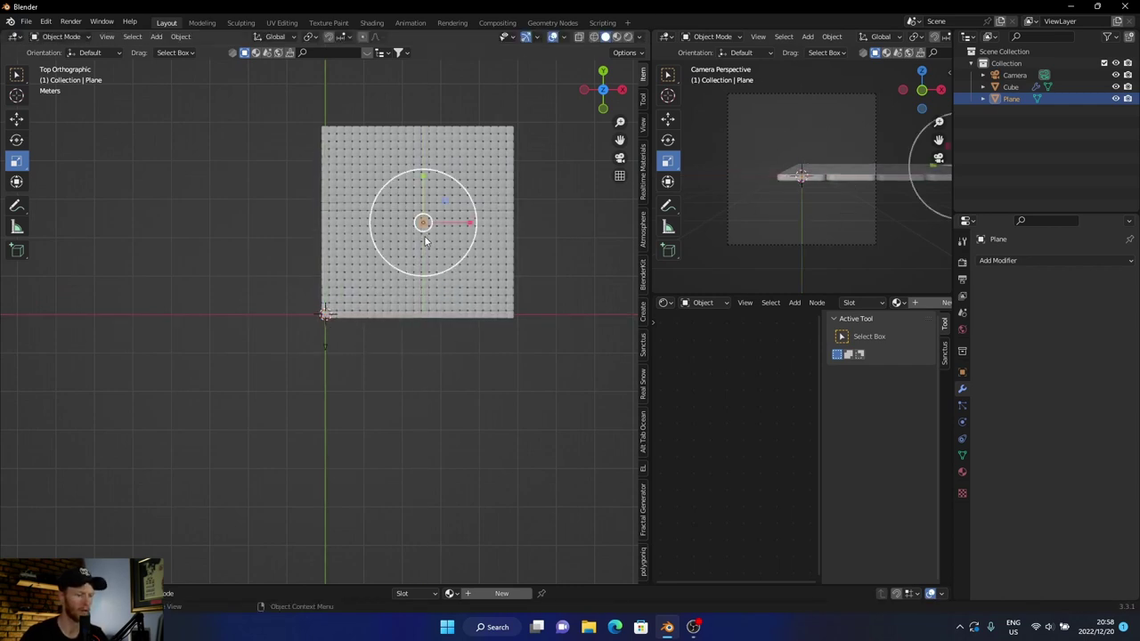
Scale the plane to cover the tiled area and nudge it along X.
{"action": "left_click_drag", "start_coordinate": [424, 240], "coordinate": [186, 556]}
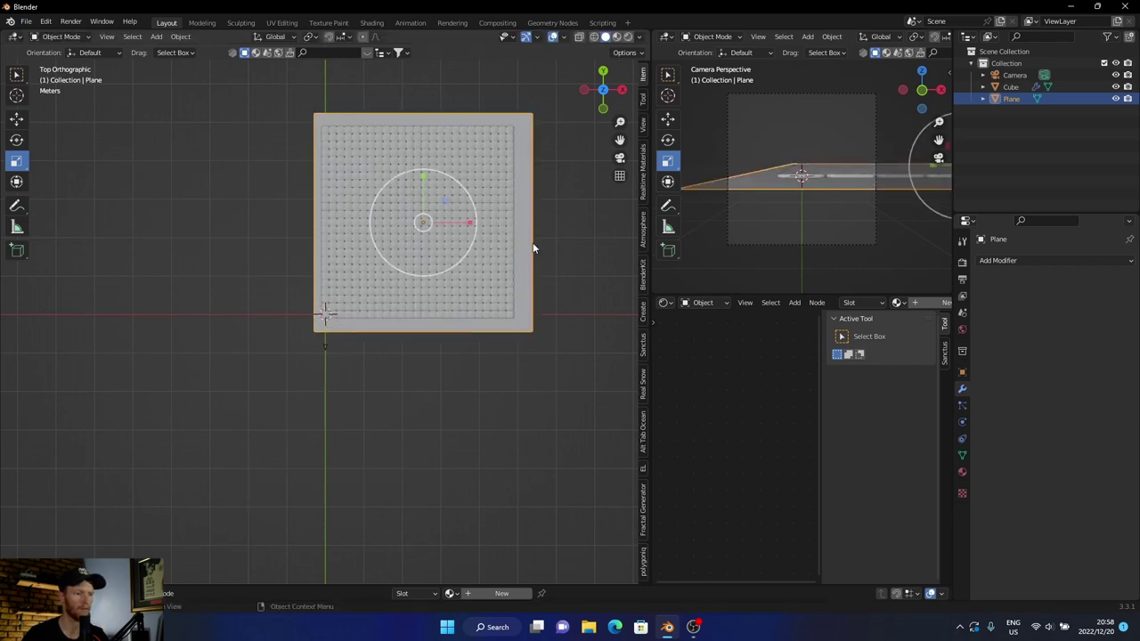
{"action": "key", "text": "s"}
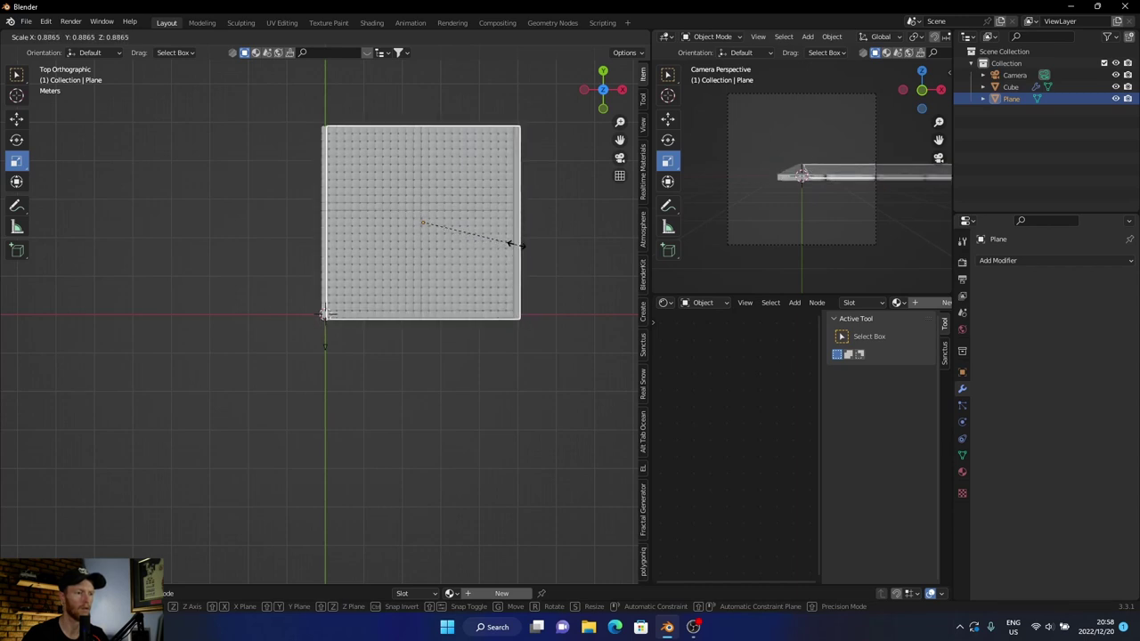
{"action": "left_click", "coordinate": [517, 249]}
{"action": "key", "text": "g"}
{"action": "key", "text": "x"}
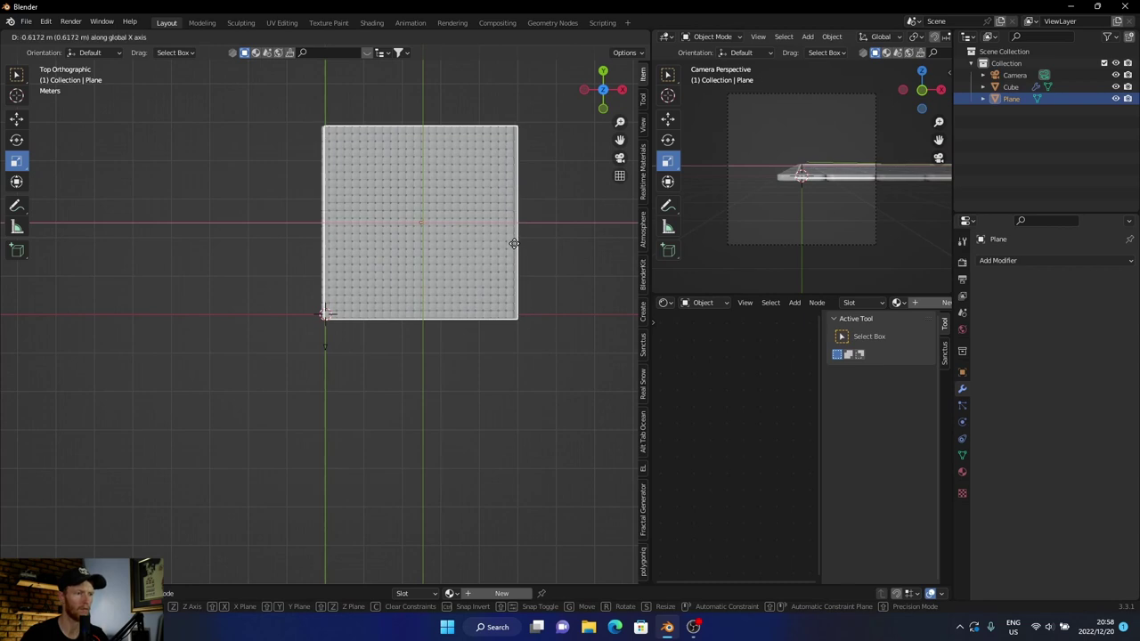
{"action": "left_click", "coordinate": [511, 243]}
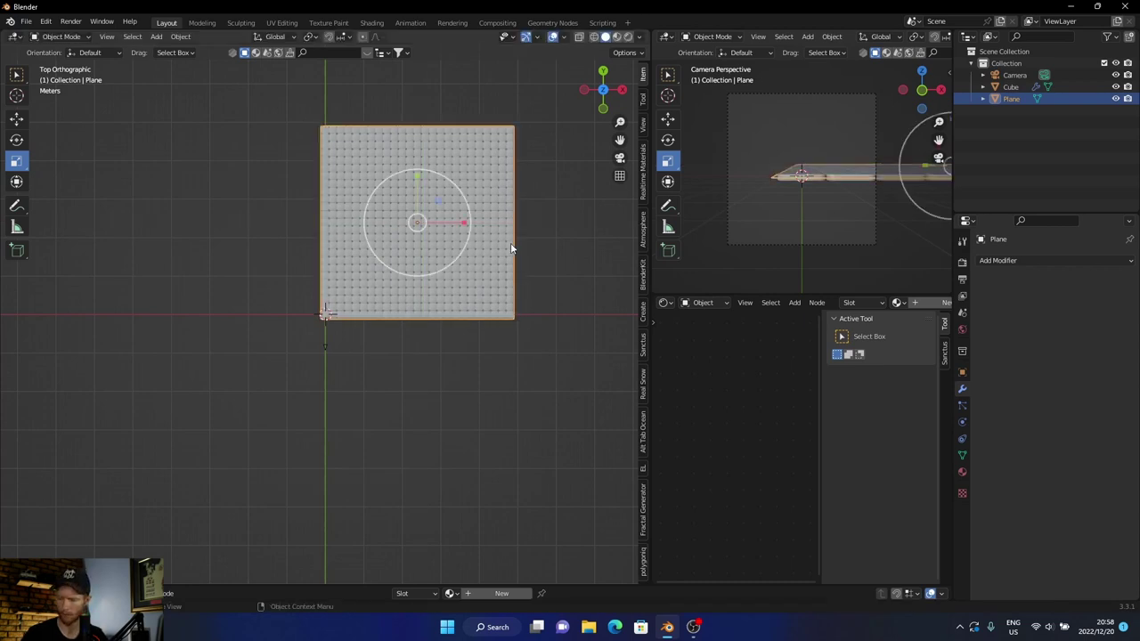
Move the plane down along Z below the tiles in side view.
{"action": "middle_click_drag", "start_coordinate": [454, 431], "coordinate": [597, 113]}
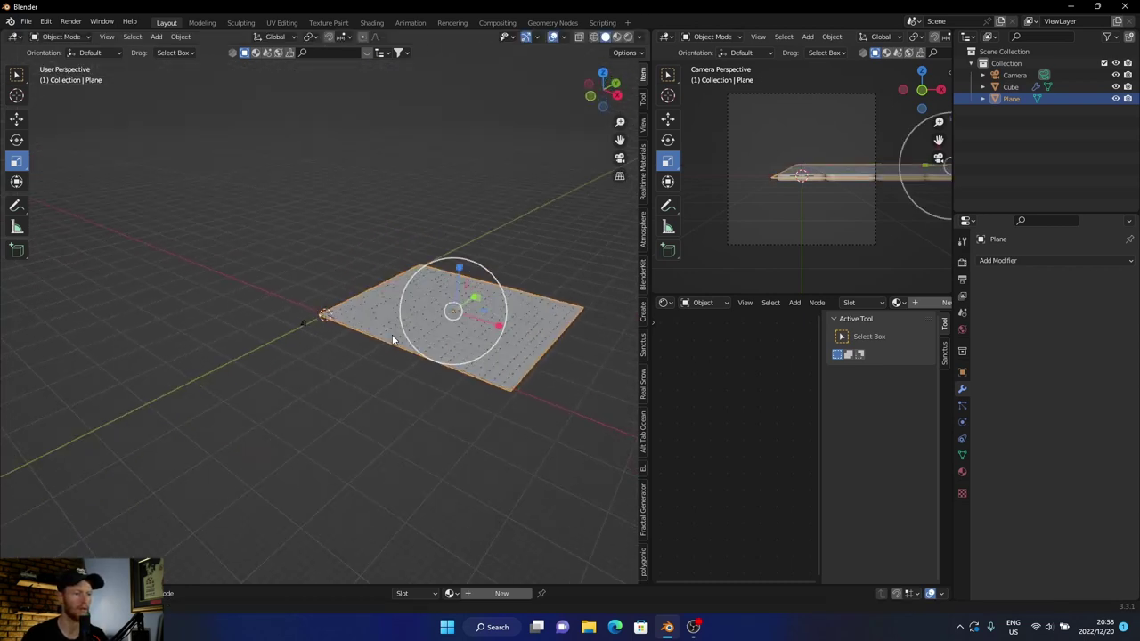
{"action": "left_click", "coordinate": [616, 92]}
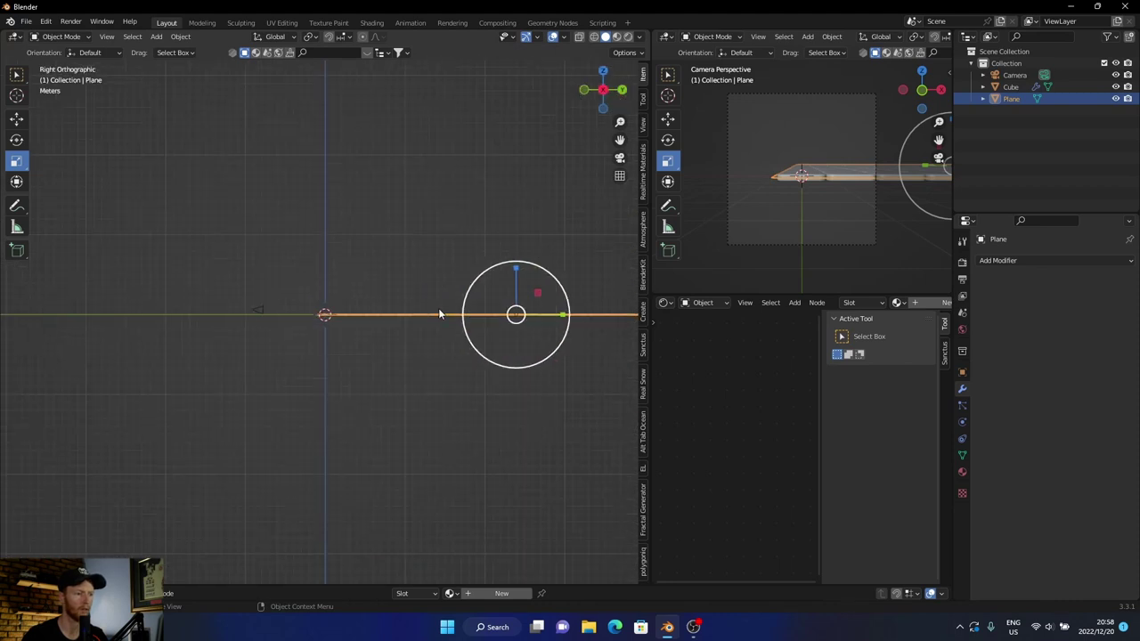
{"action": "key", "text": "g"}
{"action": "key", "text": "z"}
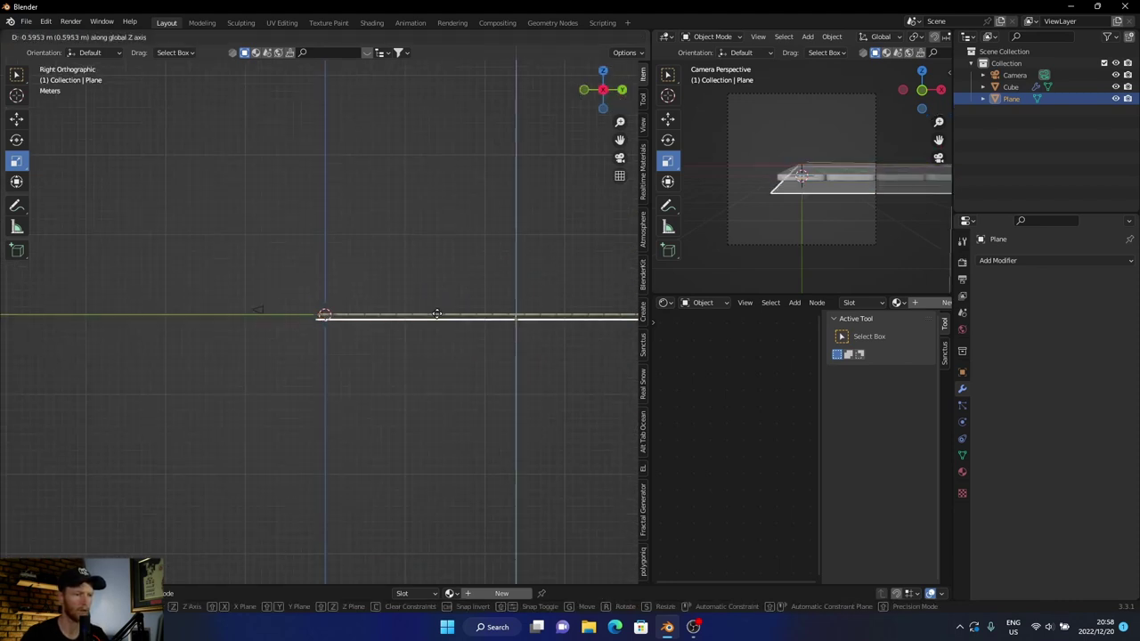
{"action": "key", "text": "minus"}
{"action": "left_click", "coordinate": [432, 322]}
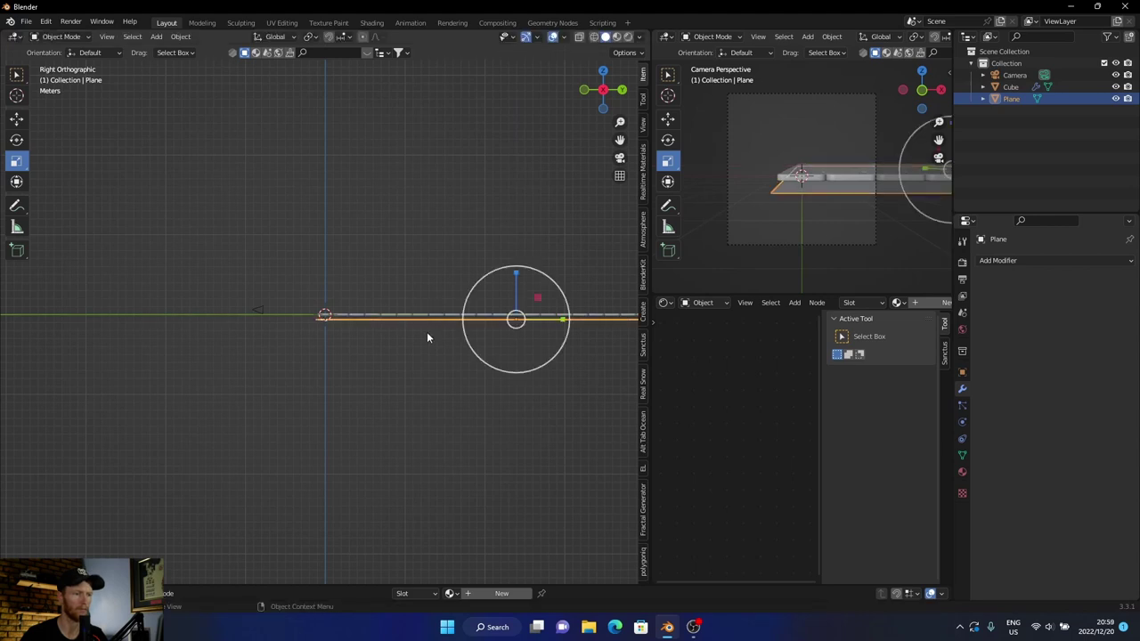
{"action": "mouse_move", "coordinate": [386, 390]}
{"action": "middle_mouse_down"}
{"action": "mouse_move", "coordinate": [410, 447]}
{"action": "mouse_move", "coordinate": [367, 421]}
{"action": "middle_mouse_up"}
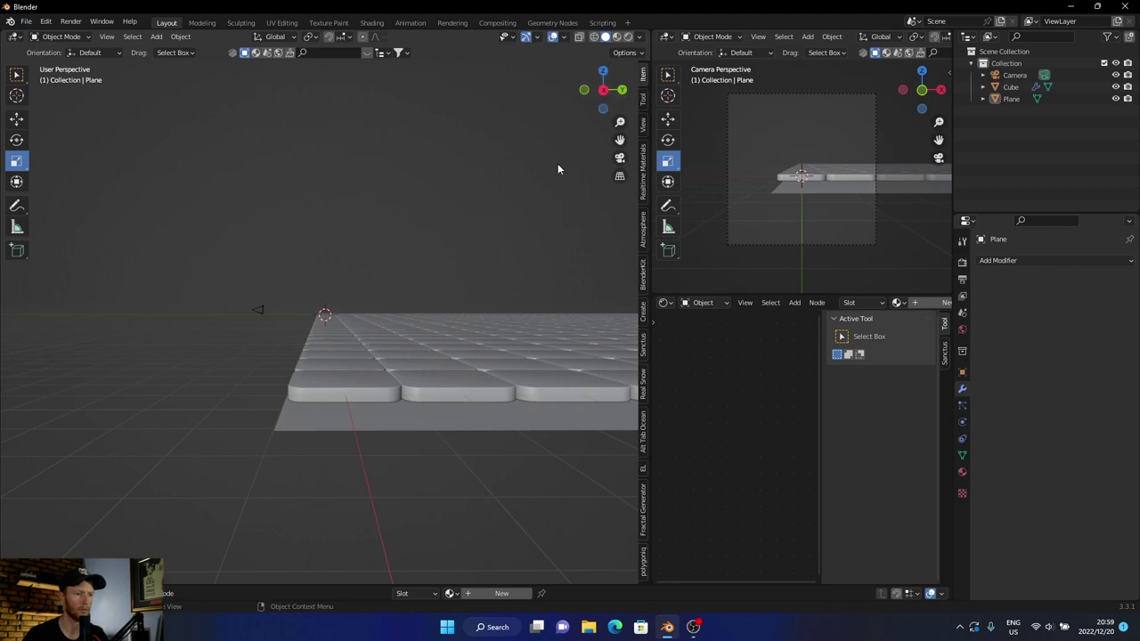
Readjust the Plane's Z height so it sits just beneath the tiles.
{"action": "left_click", "coordinate": [603, 89]}
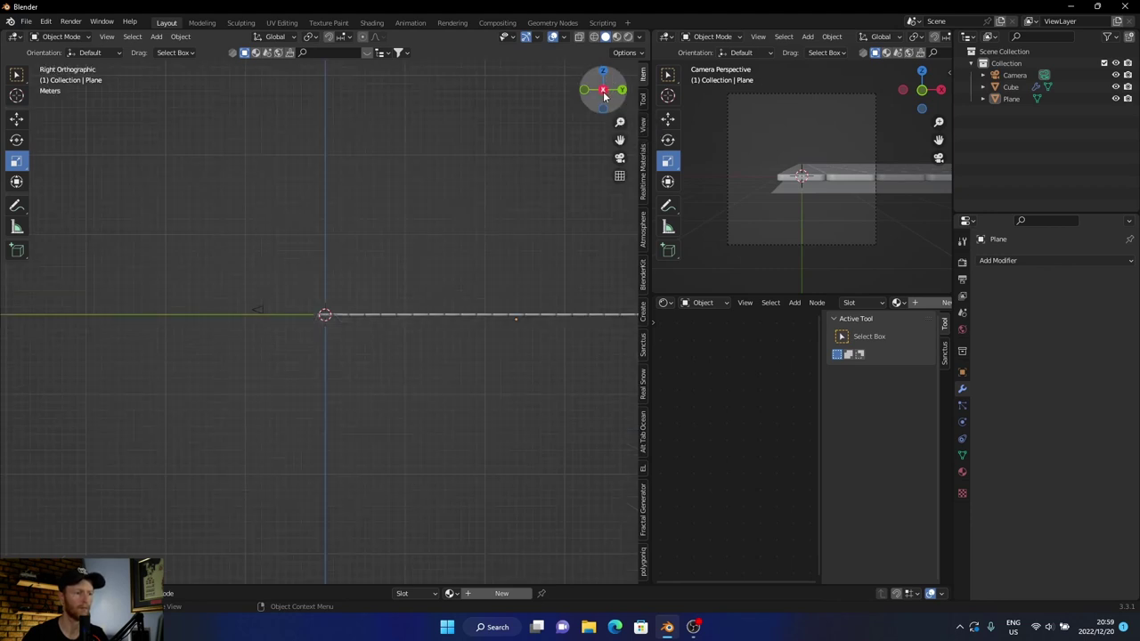
{"action": "left_click", "coordinate": [1006, 99]}
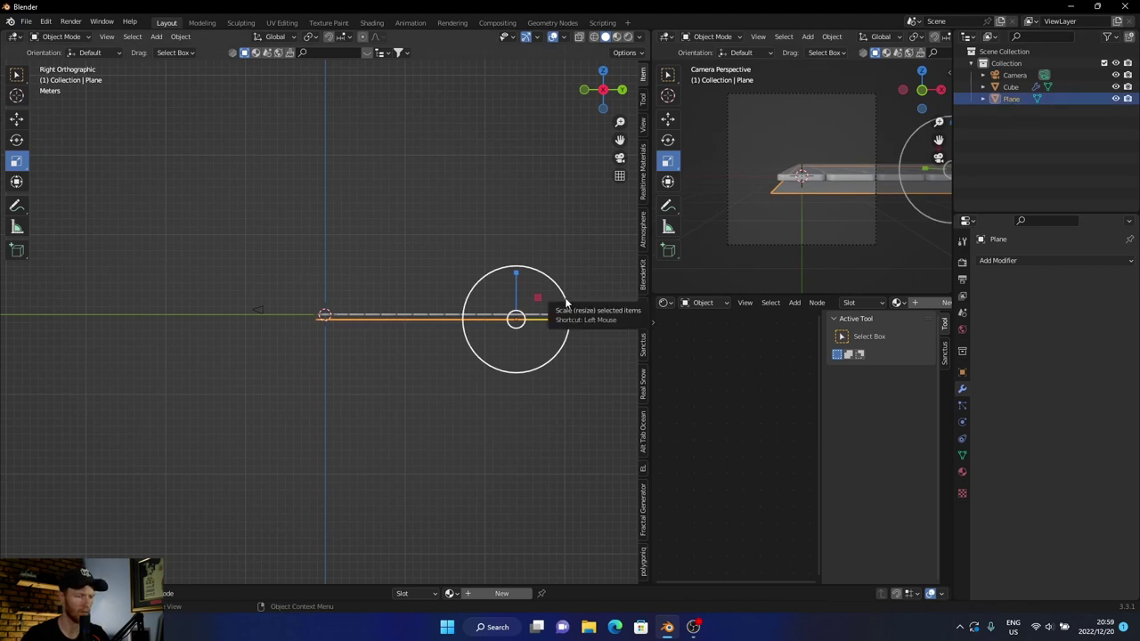
{"action": "key", "text": "g"}
{"action": "key", "text": "z"}
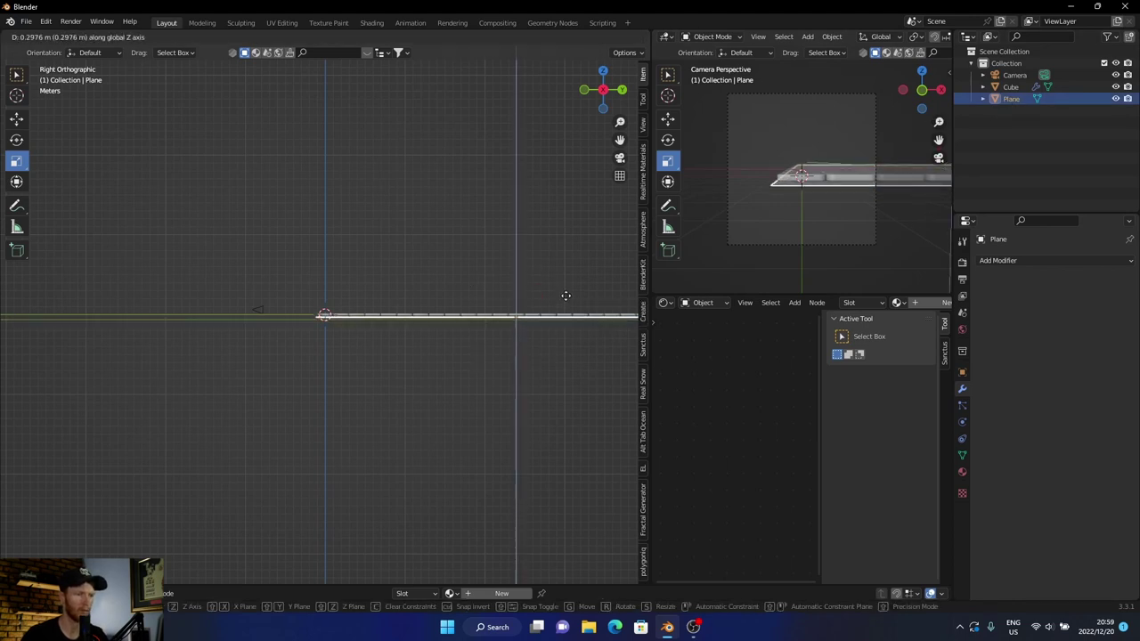
{"action": "left_click", "coordinate": [565, 295]}
{"action": "left_click", "coordinate": [418, 283]}
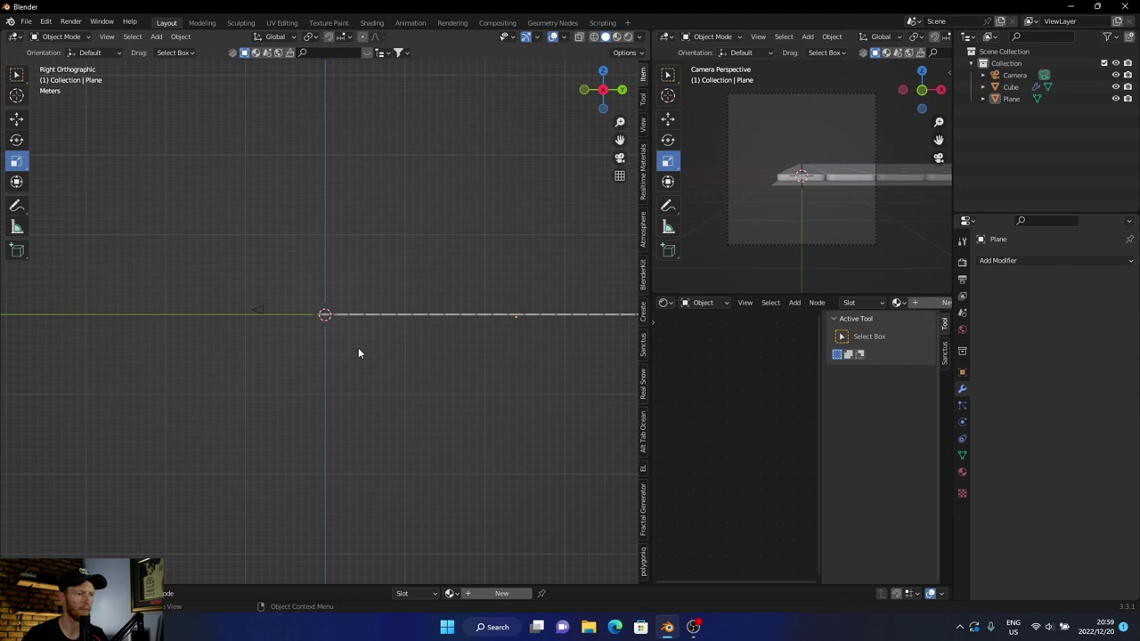
{"action": "middle_click_drag", "start_coordinate": [358, 348], "coordinate": [411, 371]}
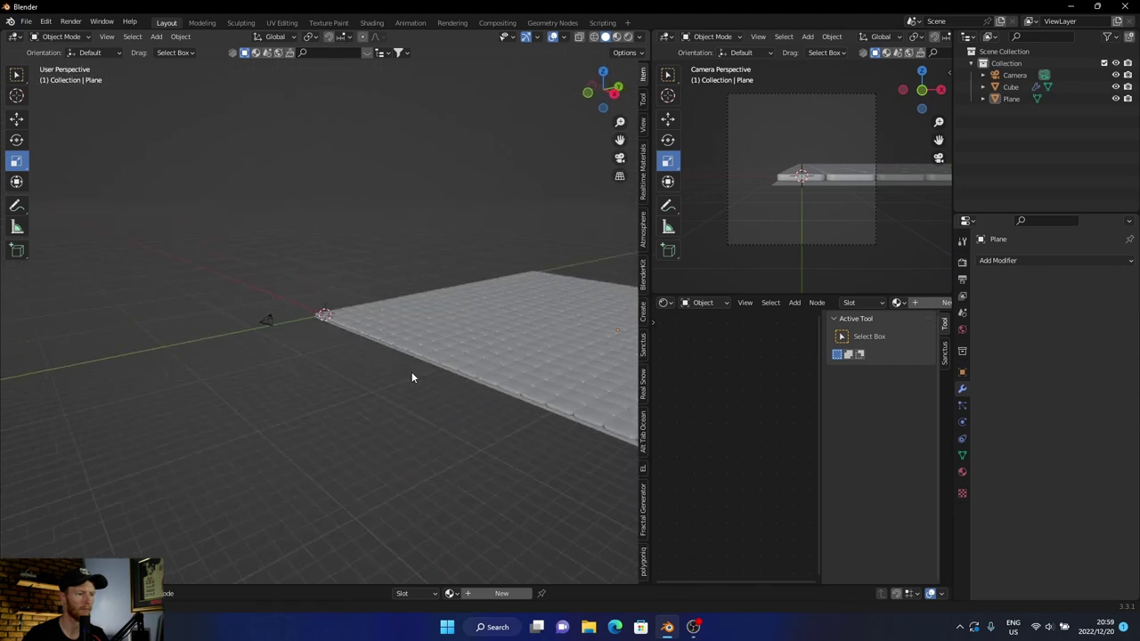
{"action": "left_click", "coordinate": [603, 71]}
Select both the tiles and the plane and shift them along X.
{"action": "scroll", "coordinate": [382, 318], "scroll_direction": "down", "scroll_amount": 4}
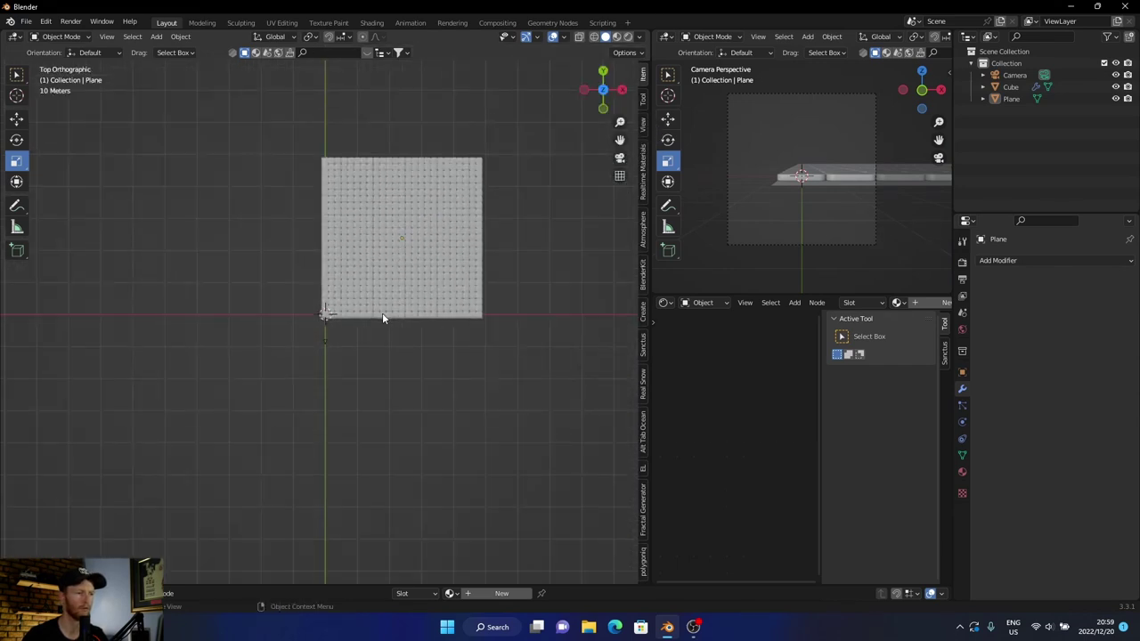
{"action": "left_click_drag", "start_coordinate": [298, 132], "coordinate": [511, 328]}
{"action": "key", "text": "g"}
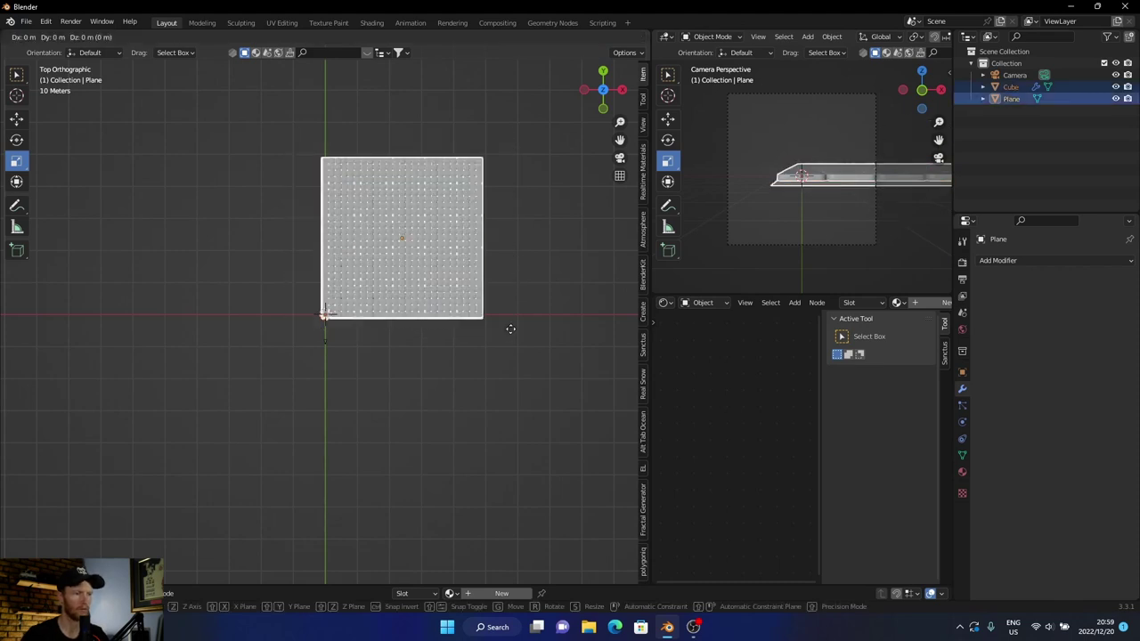
{"action": "key", "text": "x"}
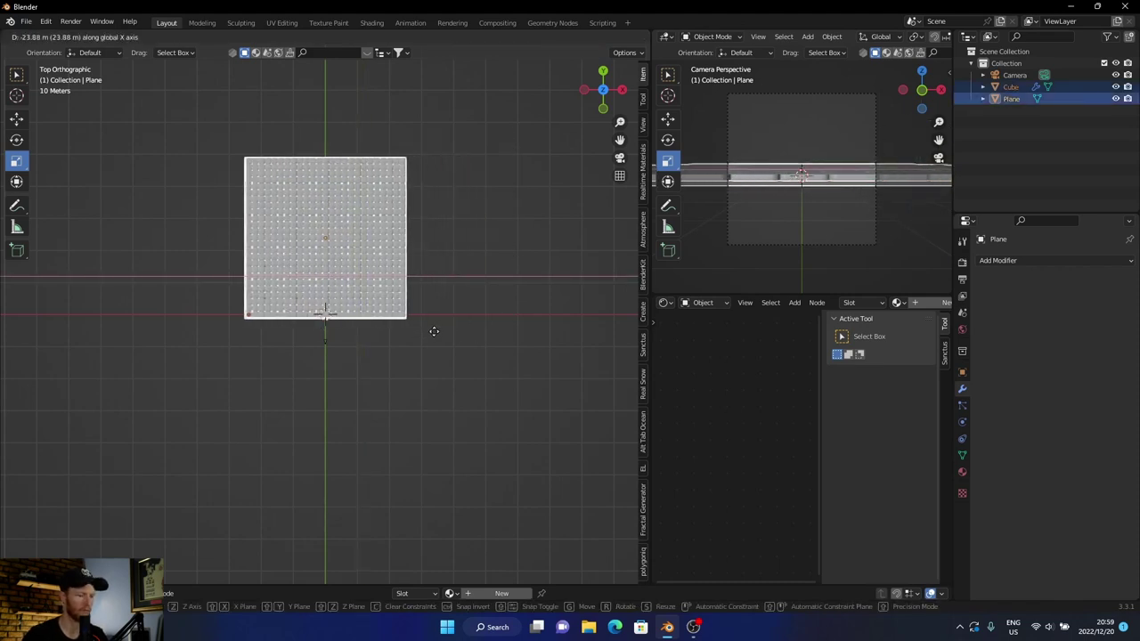
{"action": "left_click", "coordinate": [433, 332]}
{"action": "left_click", "coordinate": [430, 369]}
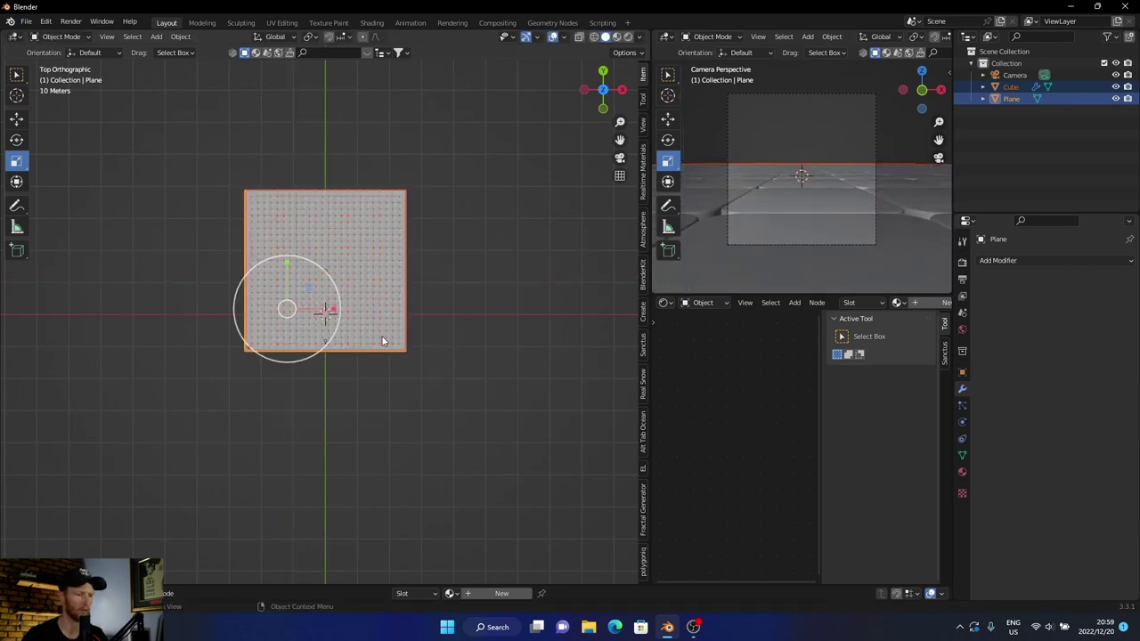
Shrink the tiles and plane to about half size and move them along X.
{"action": "key", "text": "s"}
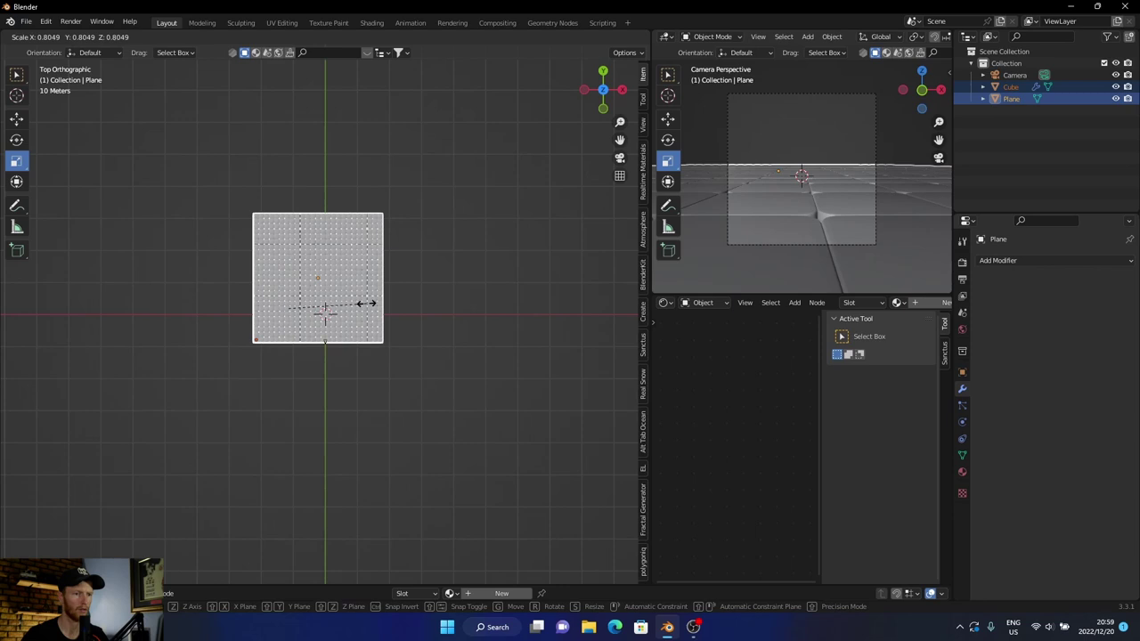
{"action": "left_click", "coordinate": [326, 285]}
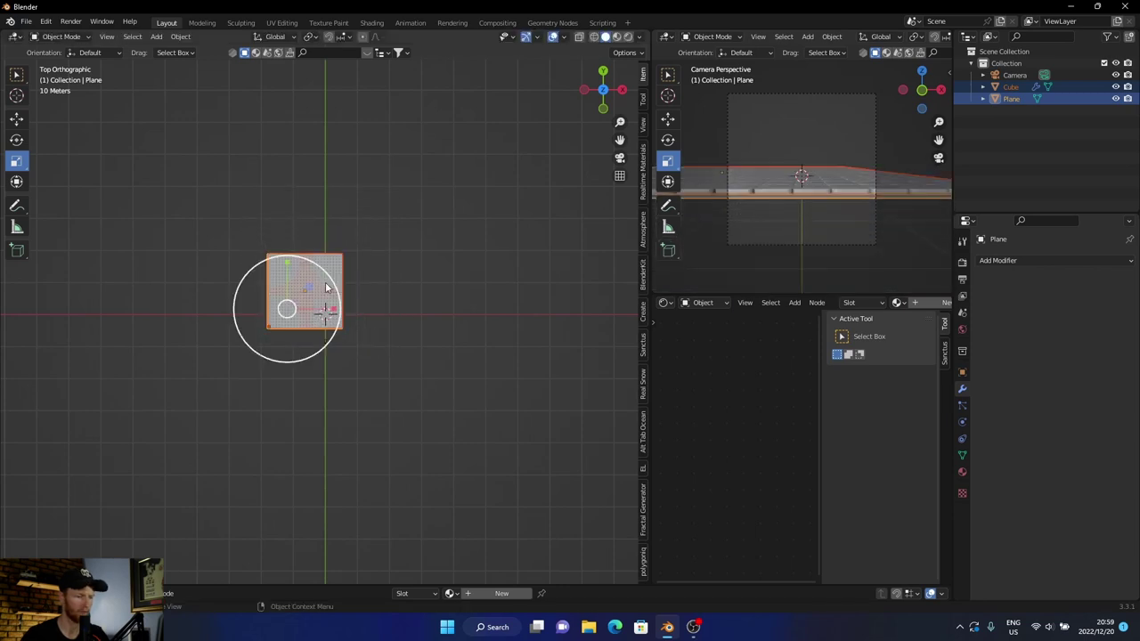
{"action": "key", "text": "g"}
{"action": "key", "text": "x"}
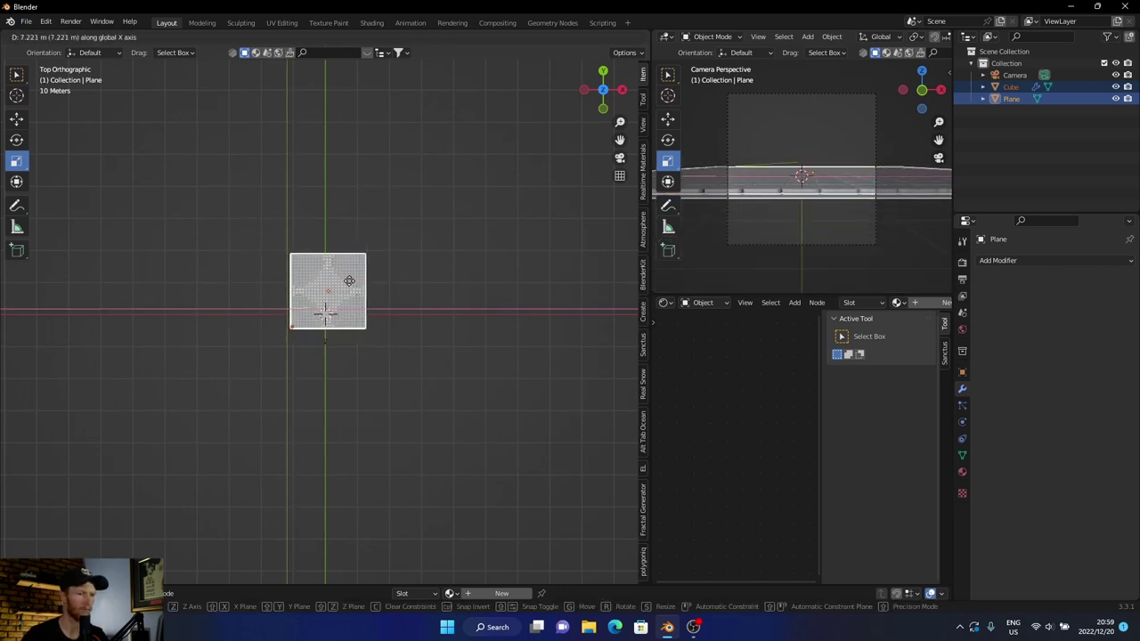
{"action": "left_click", "coordinate": [350, 281]}
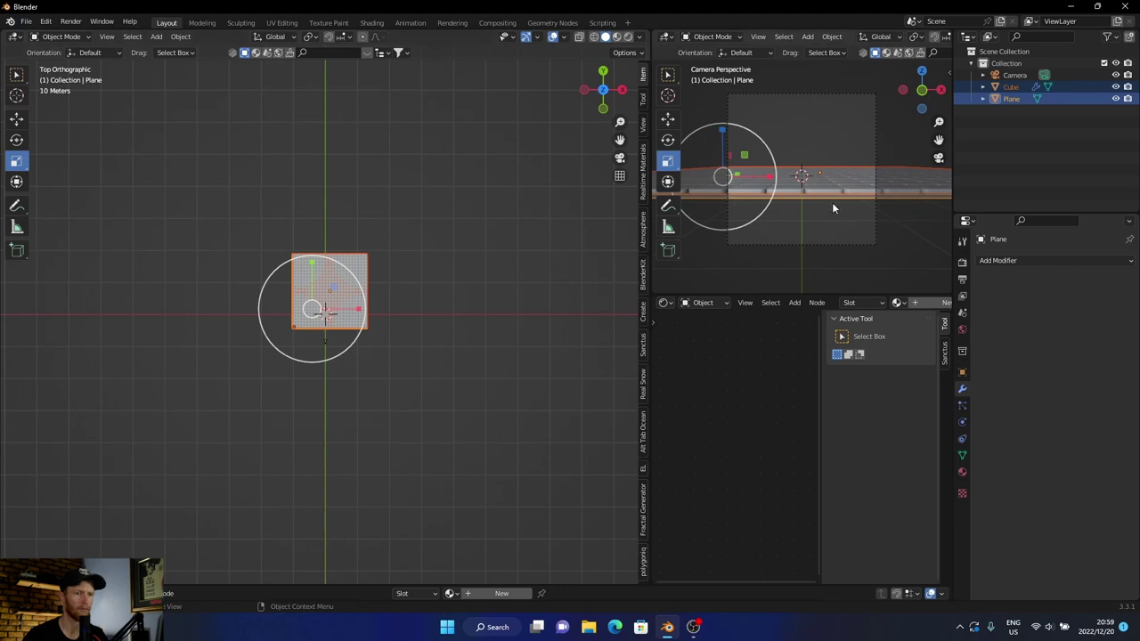
{"action": "left_click", "coordinate": [1014, 75]}
Move the camera along Y to about 5.32 m.
{"action": "key", "text": "g"}
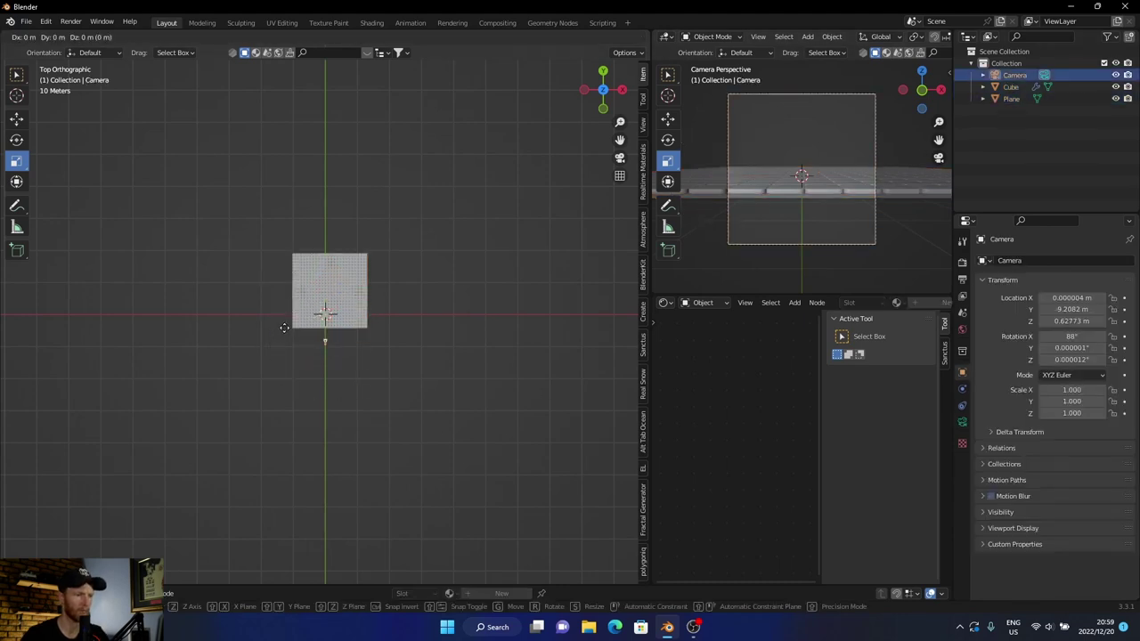
{"action": "key", "text": "y"}
{"action": "left_click", "coordinate": [284, 315]}
{"action": "left_click", "coordinate": [281, 446]}
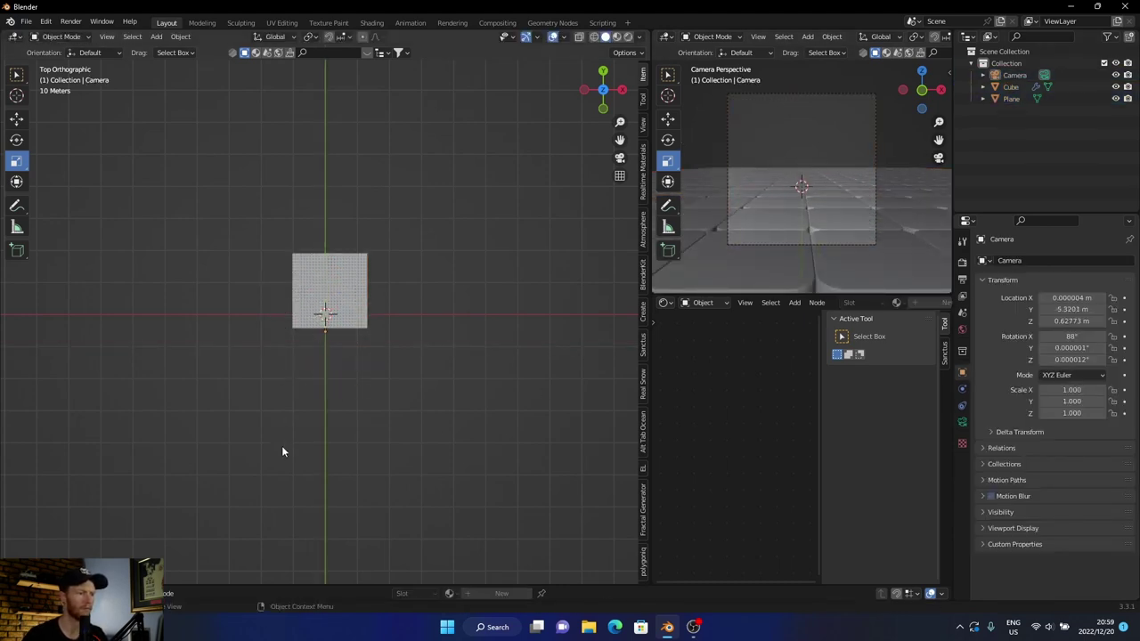
Frame a low view across the tile floor and show the Realtime Materials library.
{"action": "scroll", "coordinate": [282, 445], "scroll_direction": "up", "scroll_amount": 3}
{"action": "scroll", "coordinate": [281, 445], "scroll_direction": "up", "scroll_amount": 3}
{"action": "scroll", "coordinate": [281, 445], "scroll_direction": "up", "scroll_amount": 2}
{"action": "scroll", "coordinate": [281, 445], "scroll_direction": "up", "scroll_amount": 2}
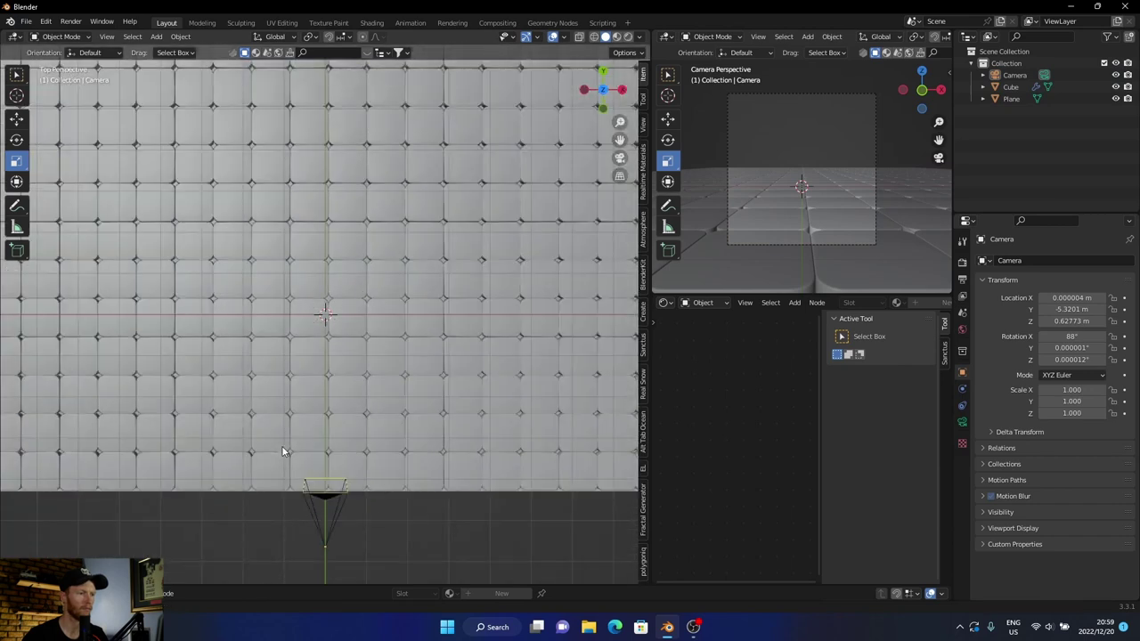
{"action": "middle_click_drag", "start_coordinate": [281, 446], "coordinate": [281, 329]}
{"action": "scroll", "coordinate": [282, 334], "scroll_direction": "up", "scroll_amount": 4}
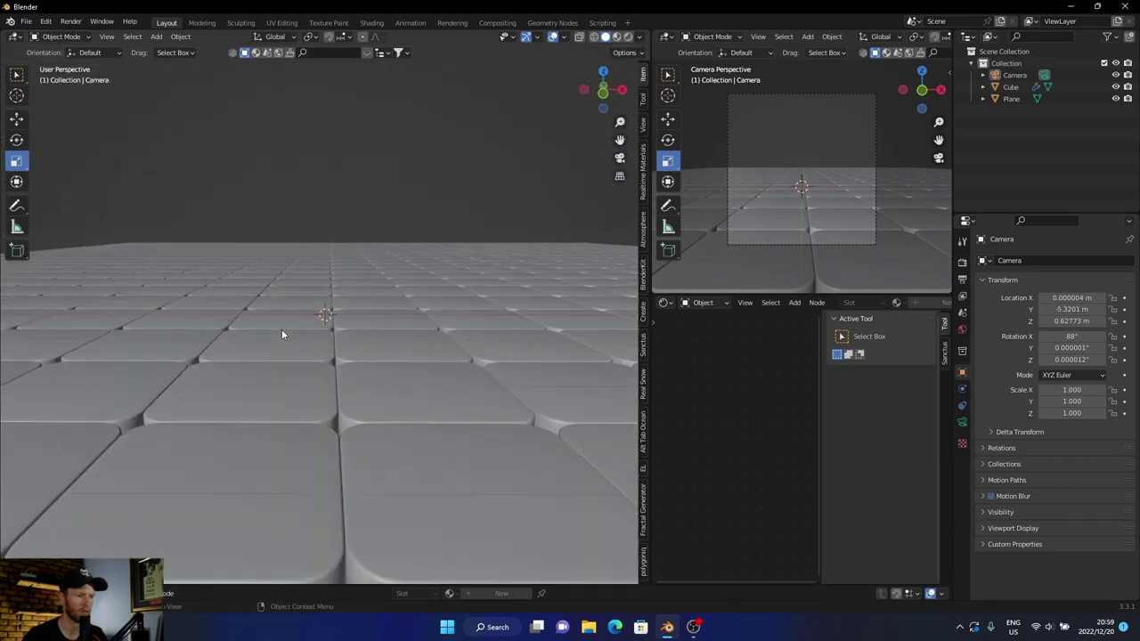
{"action": "scroll", "coordinate": [281, 334], "scroll_direction": "down", "scroll_amount": 3}
{"action": "scroll", "coordinate": [282, 334], "scroll_direction": "down", "scroll_amount": 2}
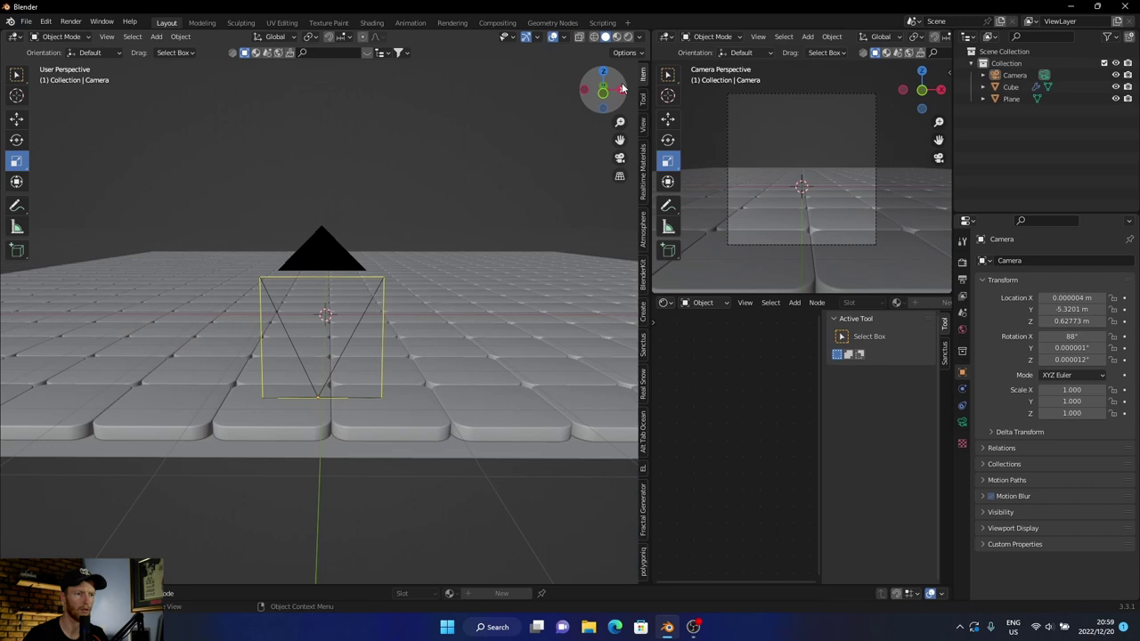
{"action": "left_click", "coordinate": [641, 181]}
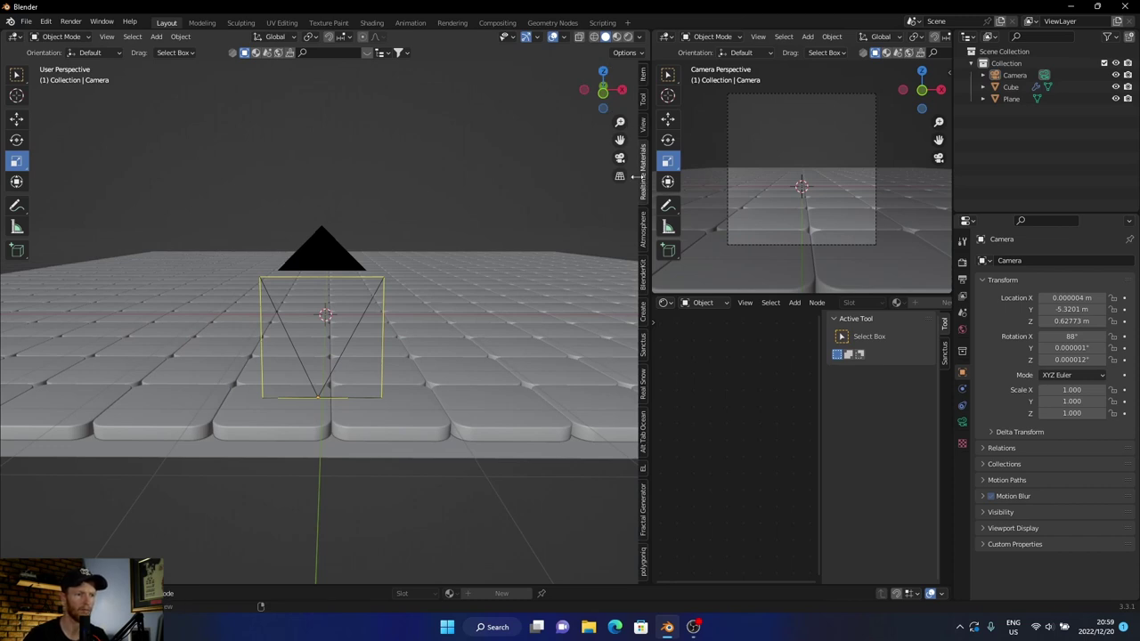
Apply the Paint Chip material from the Realtime Materials Paint category to the Cube tiles.
{"action": "left_click", "coordinate": [583, 89]}
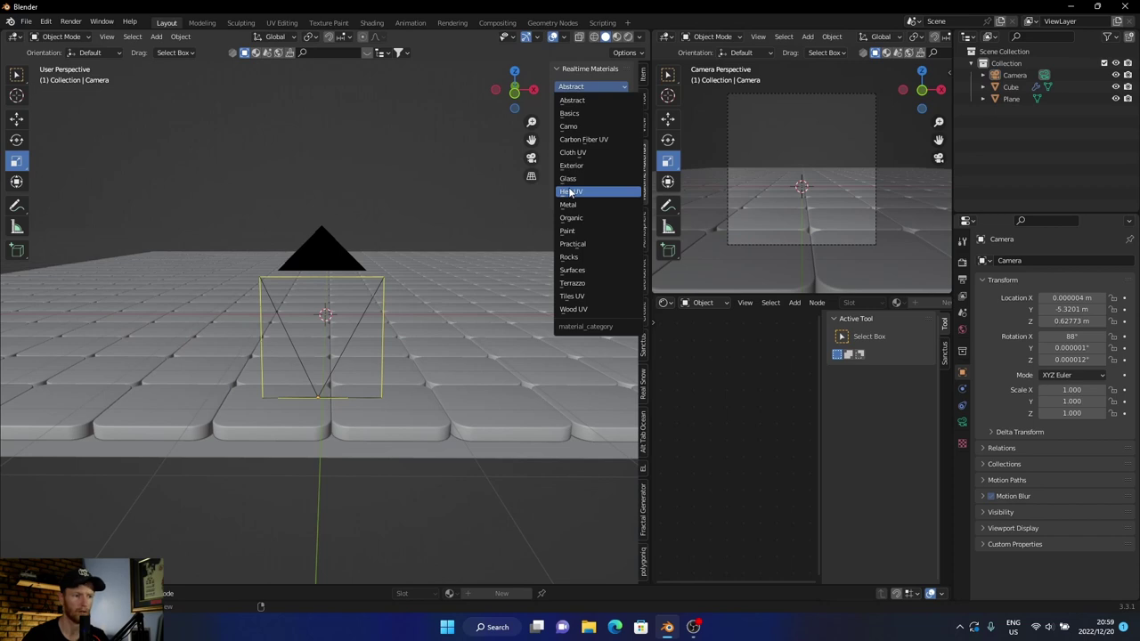
{"action": "left_click", "coordinate": [571, 229]}
{"action": "left_click", "coordinate": [586, 152]}
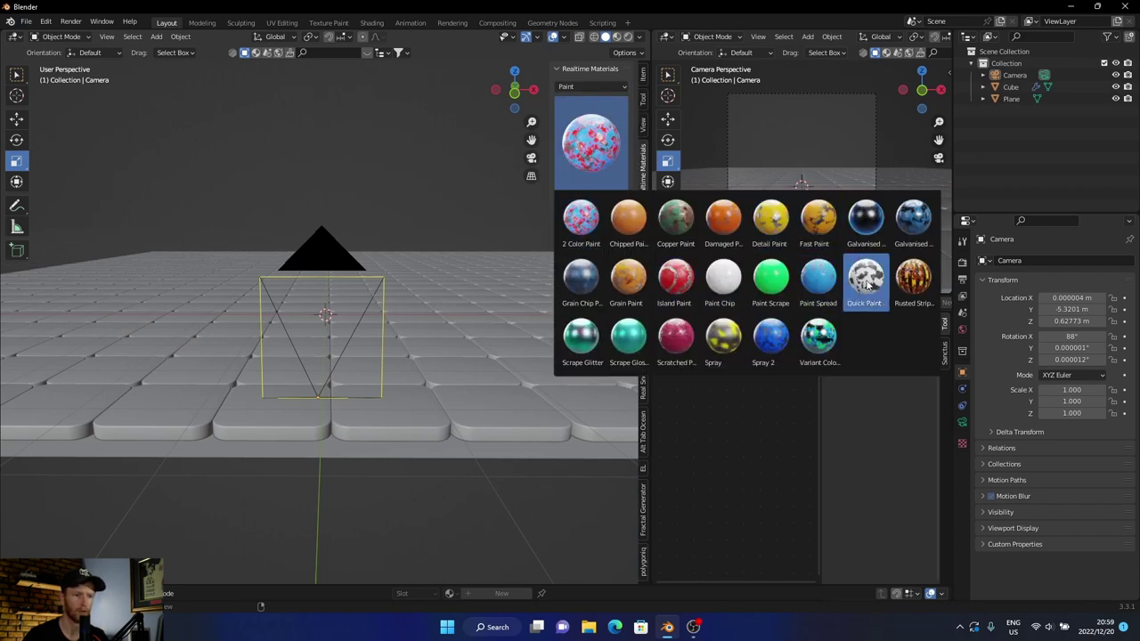
{"action": "left_click", "coordinate": [723, 279]}
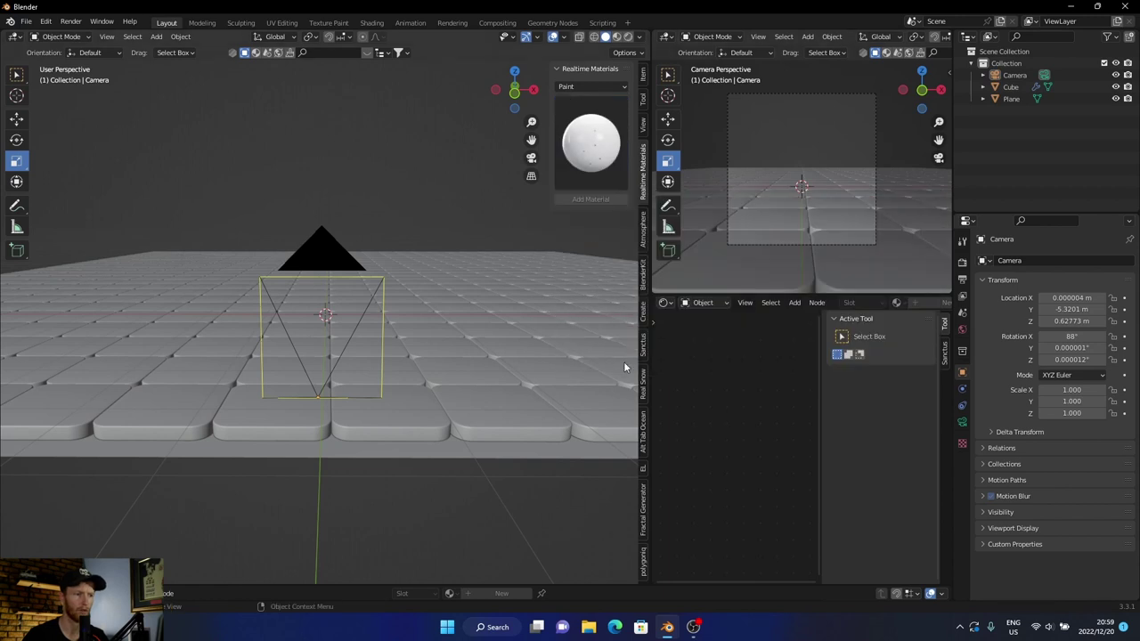
{"action": "left_click", "coordinate": [498, 342]}
{"action": "left_click", "coordinate": [578, 202]}
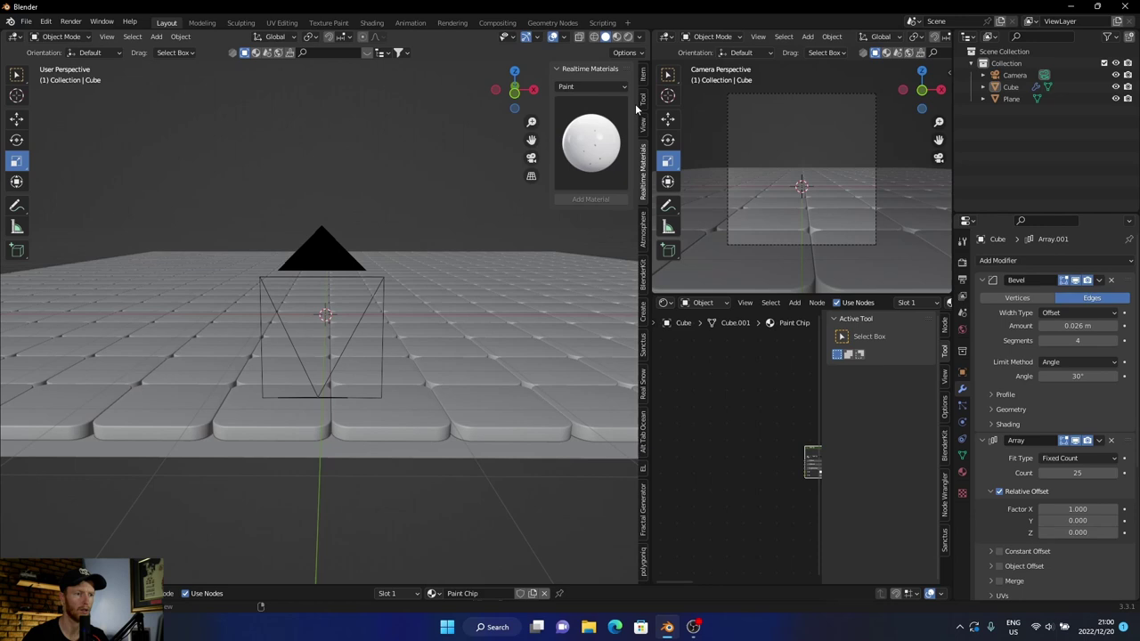
Enable Physical Atmosphere in the Atmosphere sidebar tab and close the sidebar.
{"action": "left_click", "coordinate": [641, 228]}
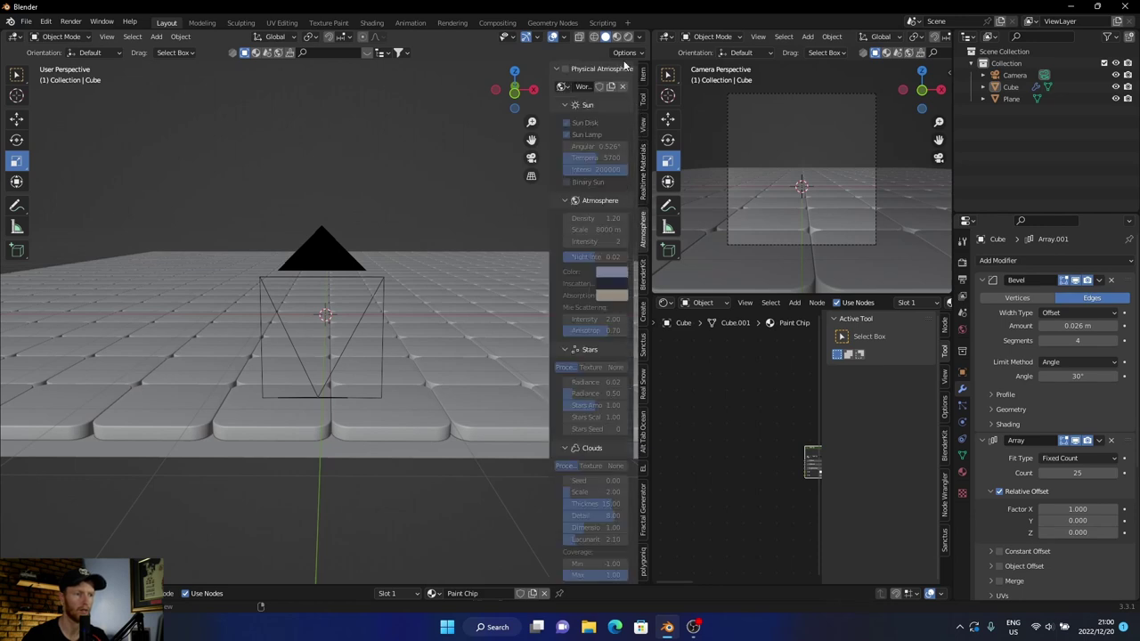
{"action": "left_click", "coordinate": [564, 68]}
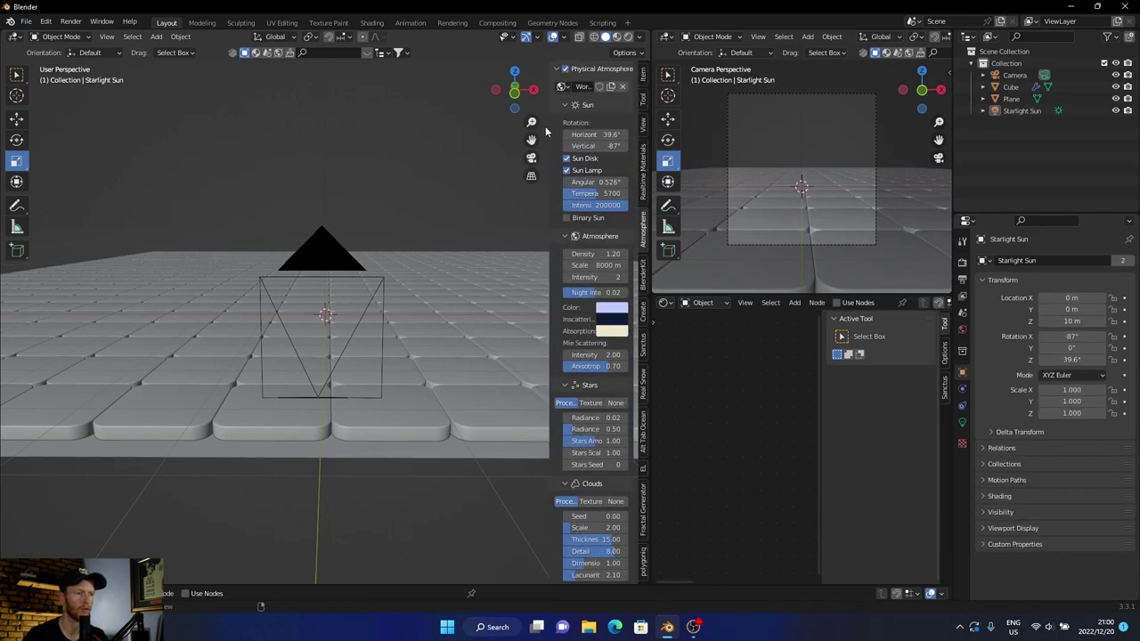
{"action": "left_click_drag", "start_coordinate": [549, 132], "coordinate": [641, 134]}
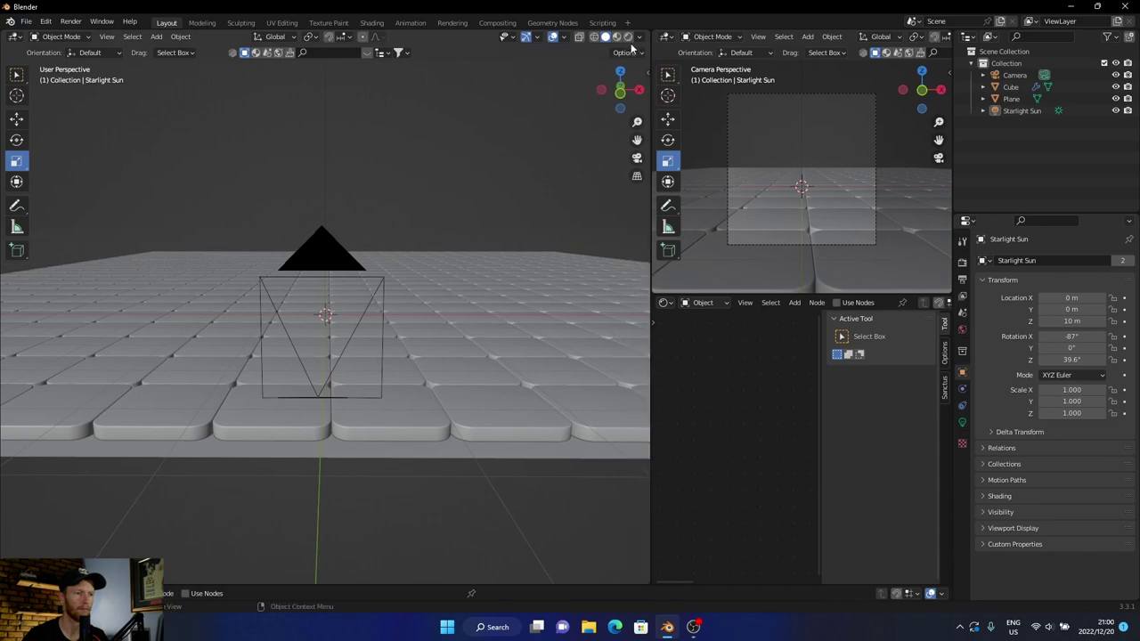
Preview the tiles in Rendered shading, zoomed in and tilted down toward the floor.
{"action": "key", "text": "z"}
{"action": "scroll", "coordinate": [393, 388], "scroll_direction": "up", "scroll_amount": 3}
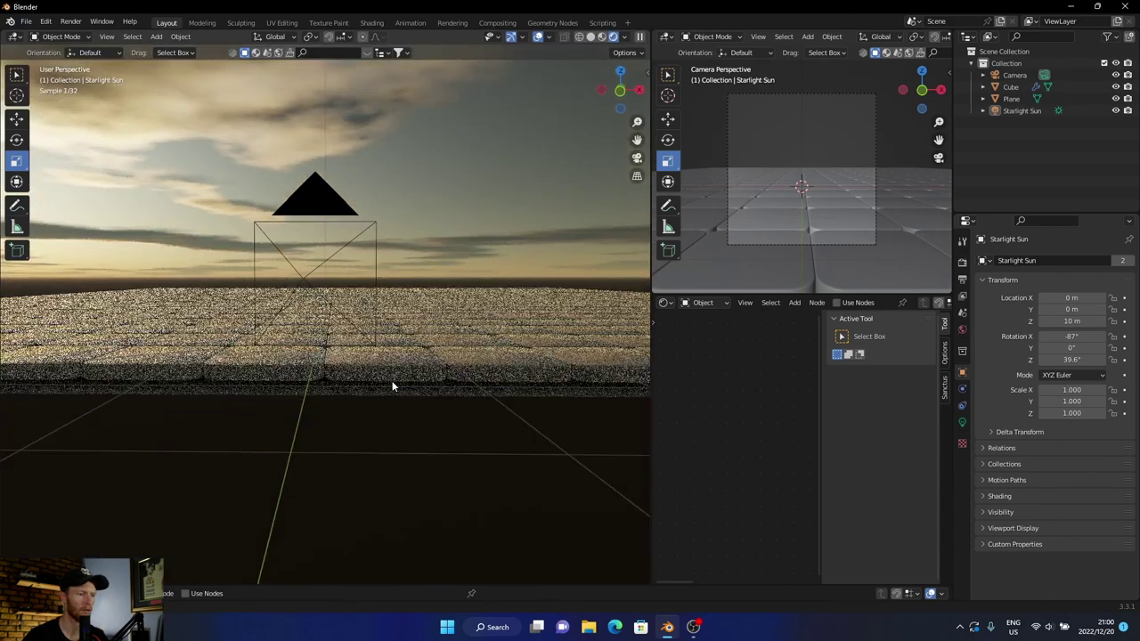
{"action": "scroll", "coordinate": [390, 379], "scroll_direction": "up", "scroll_amount": 3}
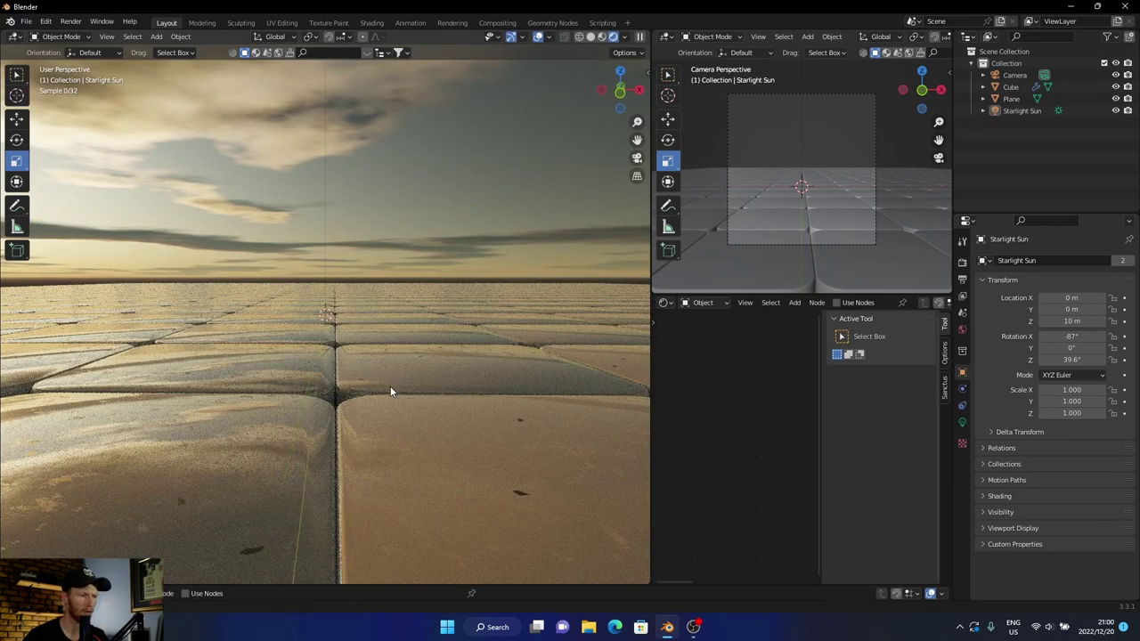
{"action": "mouse_move", "coordinate": [390, 385]}
{"action": "middle_mouse_down"}
{"action": "mouse_move", "coordinate": [399, 435]}
{"action": "mouse_move", "coordinate": [382, 451]}
{"action": "mouse_move", "coordinate": [387, 405]}
{"action": "middle_mouse_up"}
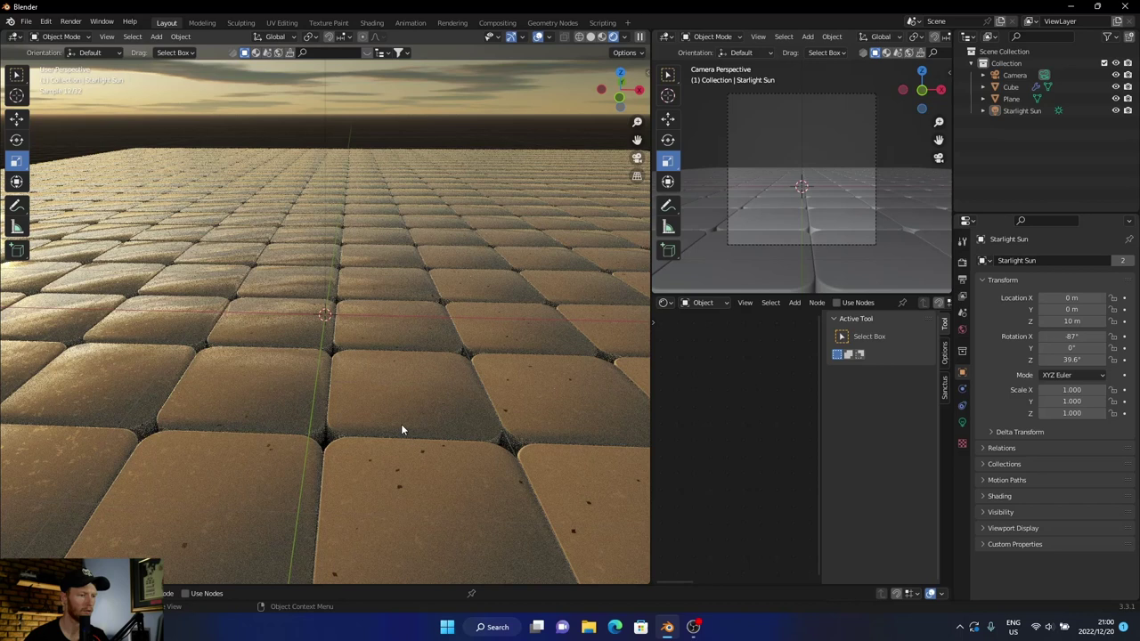
Switch back to Solid shading and select, then deselect, the backing plane.
{"action": "left_click", "coordinate": [590, 38]}
{"action": "scroll", "coordinate": [414, 384], "scroll_direction": "down", "scroll_amount": 5}
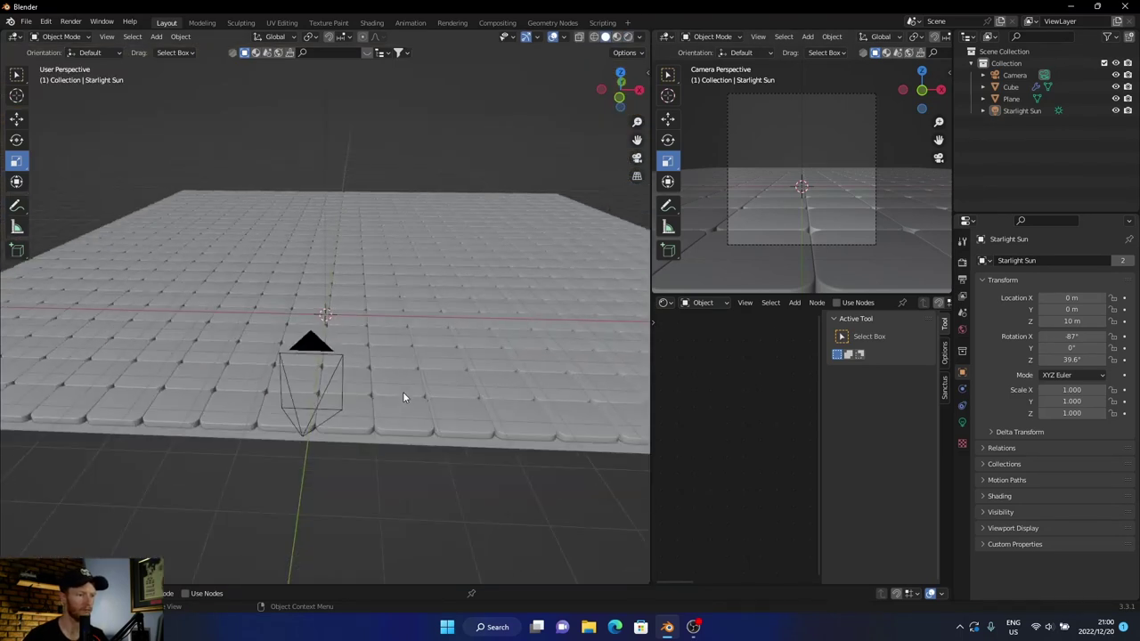
{"action": "left_click", "coordinate": [408, 394]}
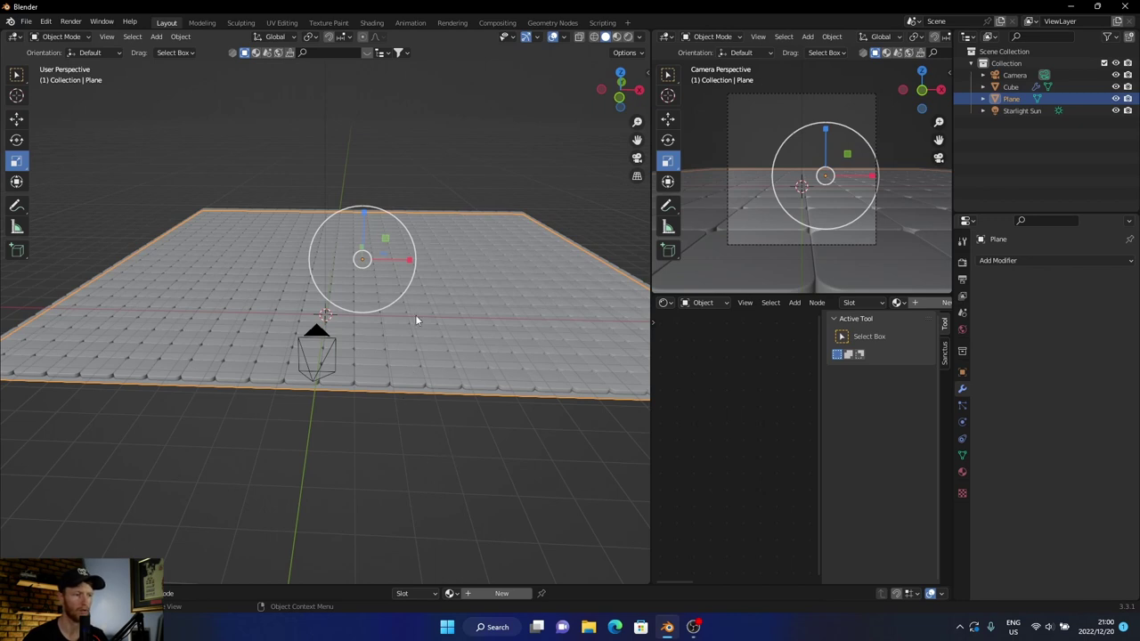
{"action": "left_click", "coordinate": [352, 448]}
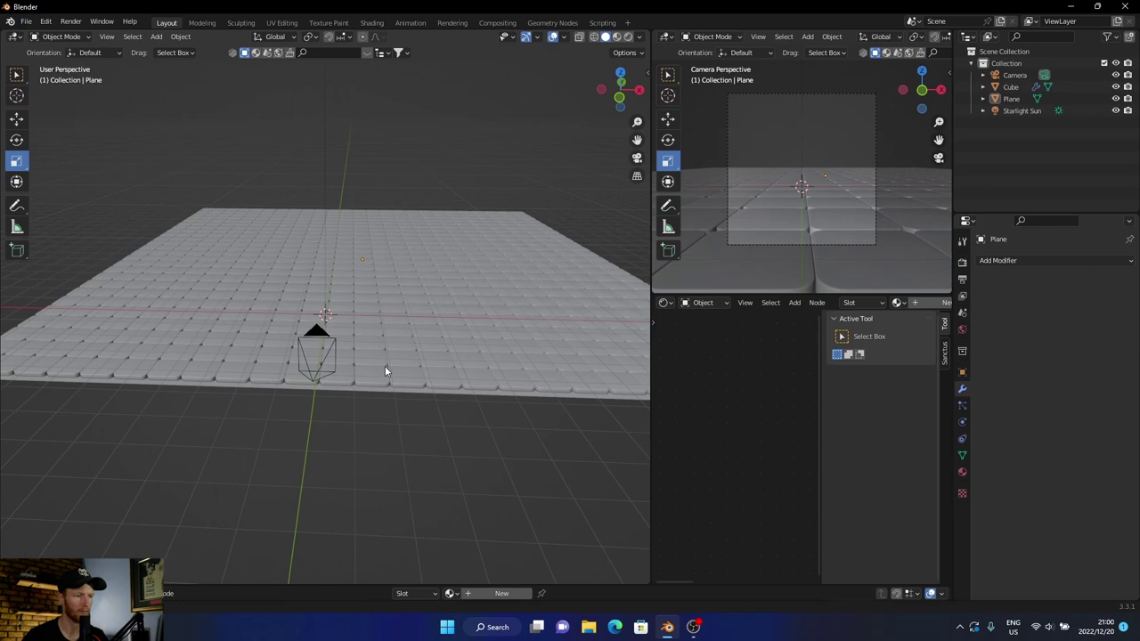
Orbit and zoom to a low view looking across the tiled floor.
{"action": "mouse_move", "coordinate": [385, 366]}
{"action": "middle_mouse_down"}
{"action": "mouse_move", "coordinate": [386, 336]}
{"action": "mouse_move", "coordinate": [375, 352]}
{"action": "mouse_move", "coordinate": [386, 370]}
{"action": "middle_mouse_up"}
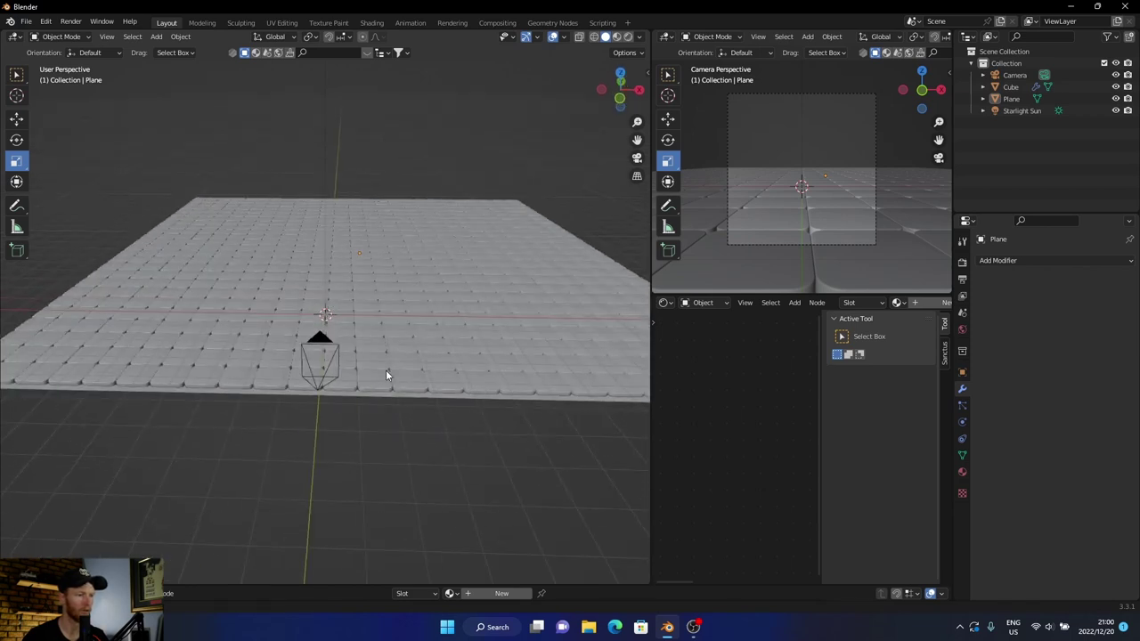
{"action": "scroll", "coordinate": [386, 370], "scroll_direction": "up", "scroll_amount": 3}
{"action": "scroll", "coordinate": [385, 369], "scroll_direction": "up", "scroll_amount": 2}
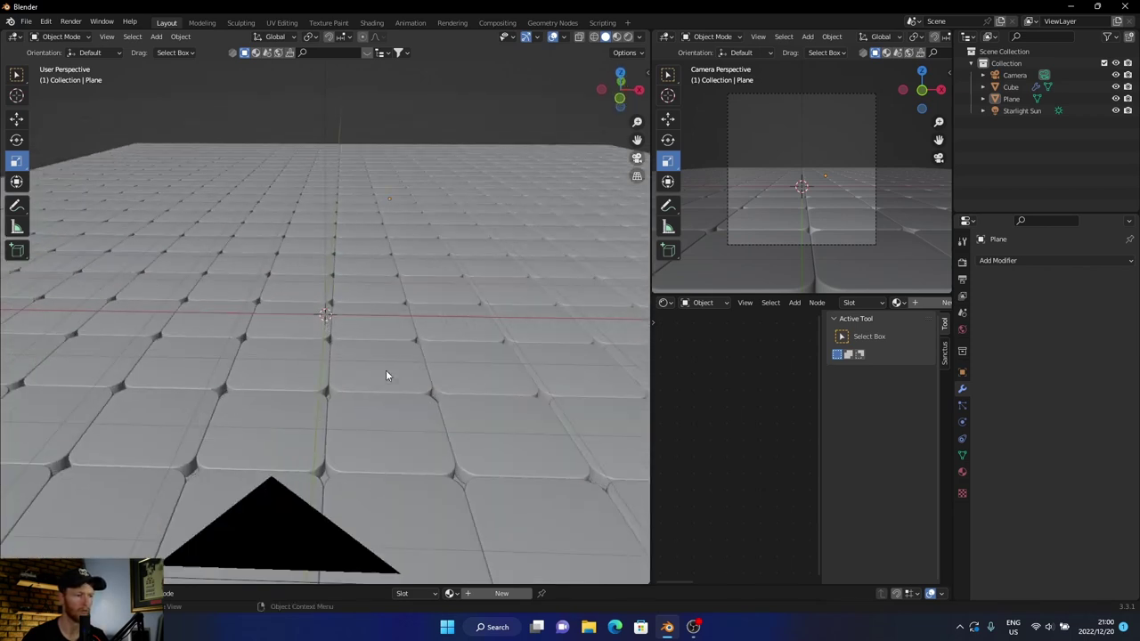
{"action": "mouse_move", "coordinate": [386, 369]}
{"action": "middle_mouse_down"}
{"action": "mouse_move", "coordinate": [384, 347]}
{"action": "mouse_move", "coordinate": [285, 390]}
{"action": "mouse_move", "coordinate": [246, 371]}
{"action": "mouse_move", "coordinate": [283, 357]}
{"action": "middle_mouse_up"}
{"action": "scroll", "coordinate": [384, 348], "scroll_direction": "up", "scroll_amount": 3}
{"action": "scroll", "coordinate": [283, 358], "scroll_direction": "down", "scroll_amount": 3}
{"action": "scroll", "coordinate": [283, 357], "scroll_direction": "down", "scroll_amount": 4}
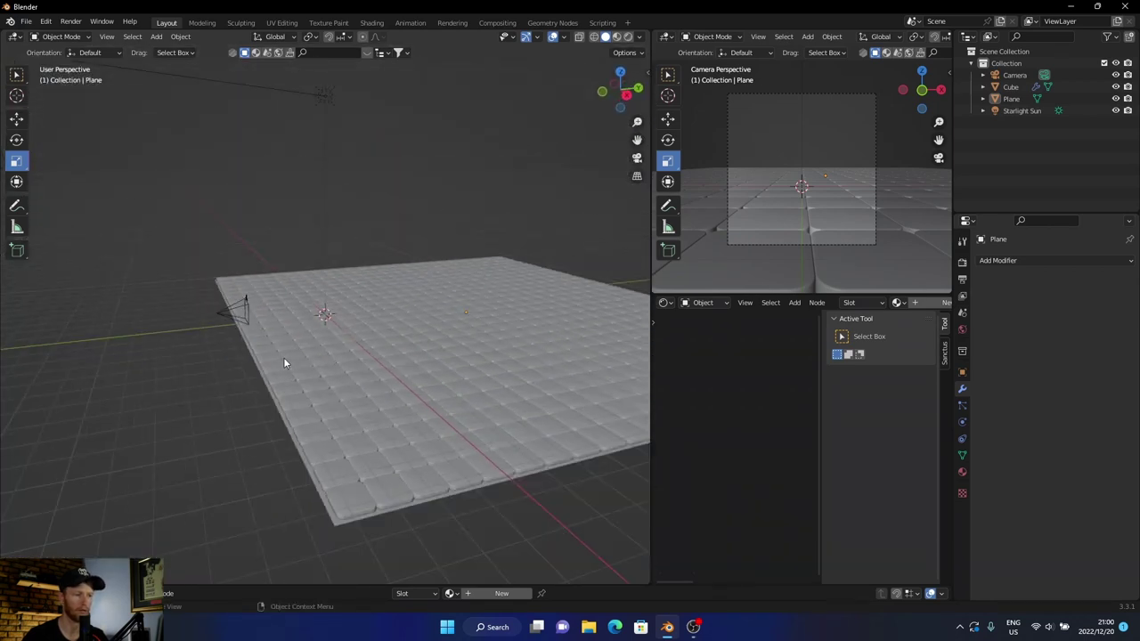